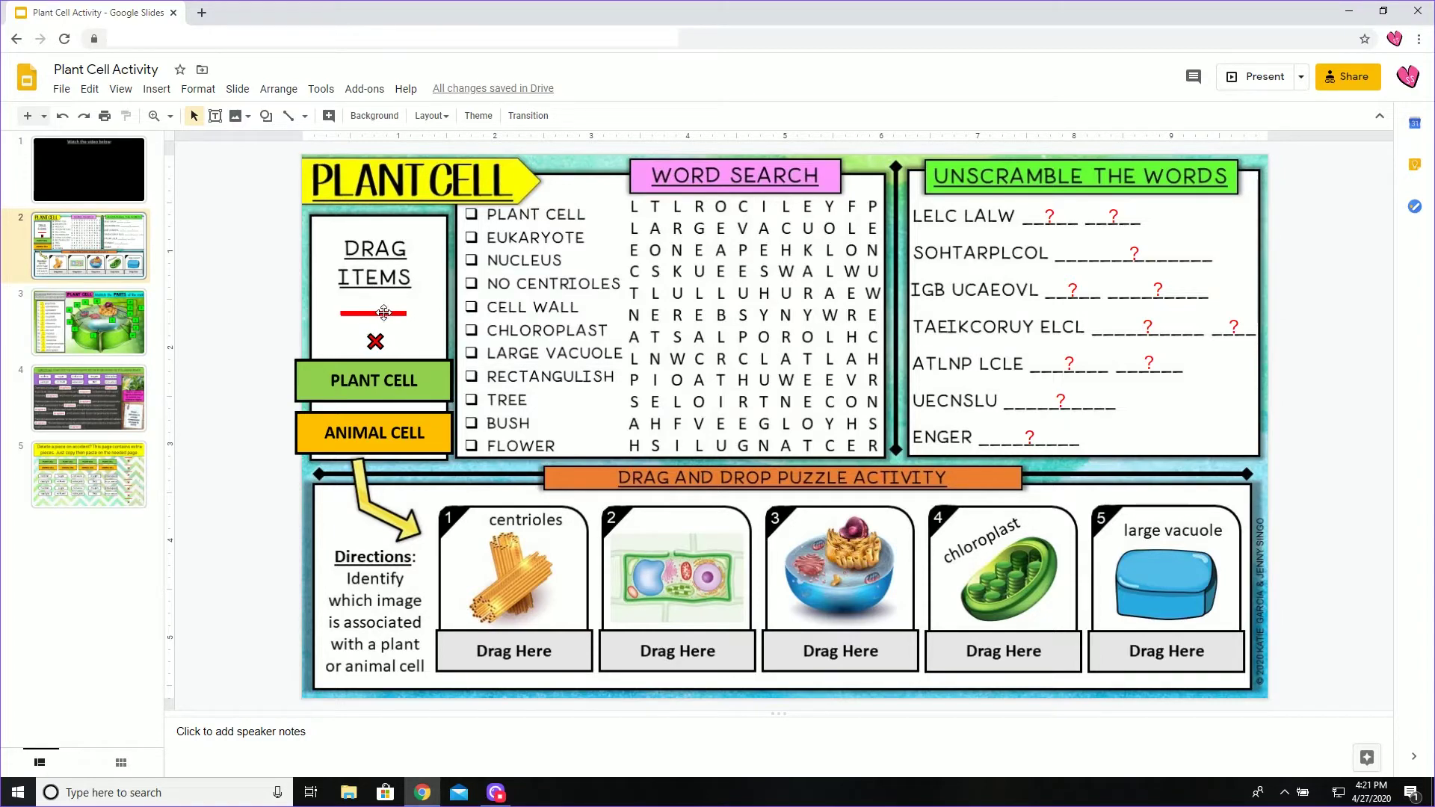
- Trace PLANT CELL with the vertical red line down the first column and tick its checkbox with the red X
left_click(384, 314)
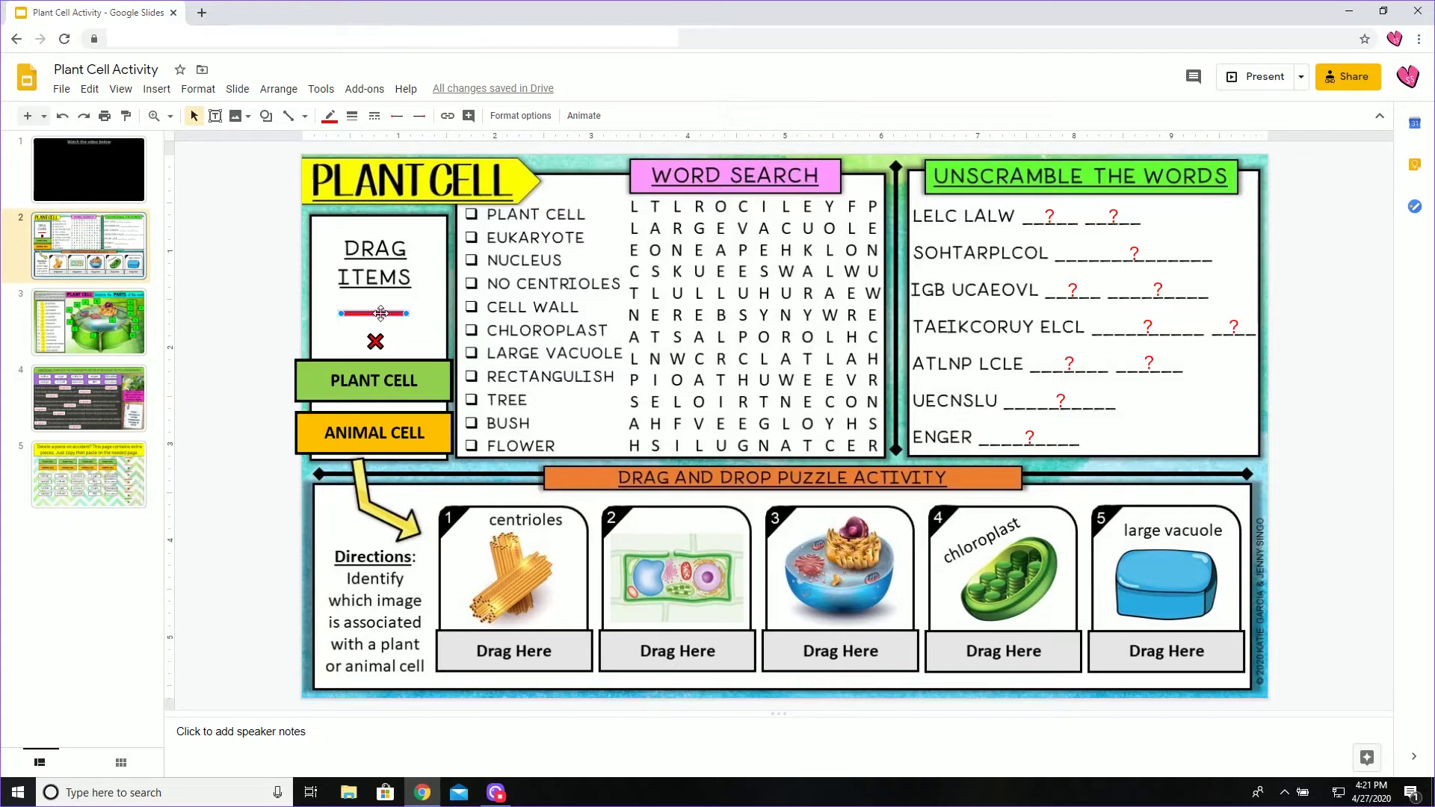
left_click_drag(381, 314, 608, 196)
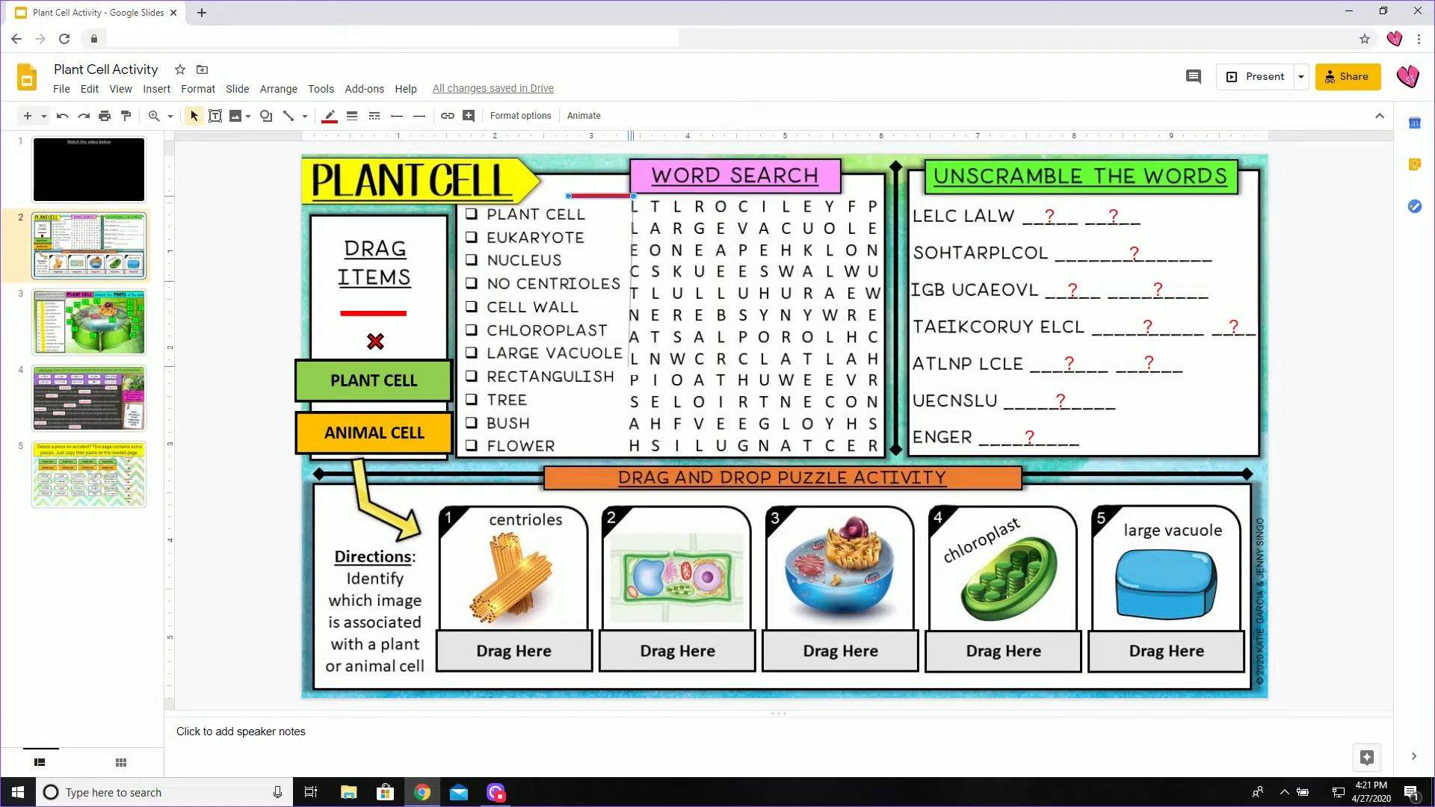
left_click_drag(634, 390, 634, 390)
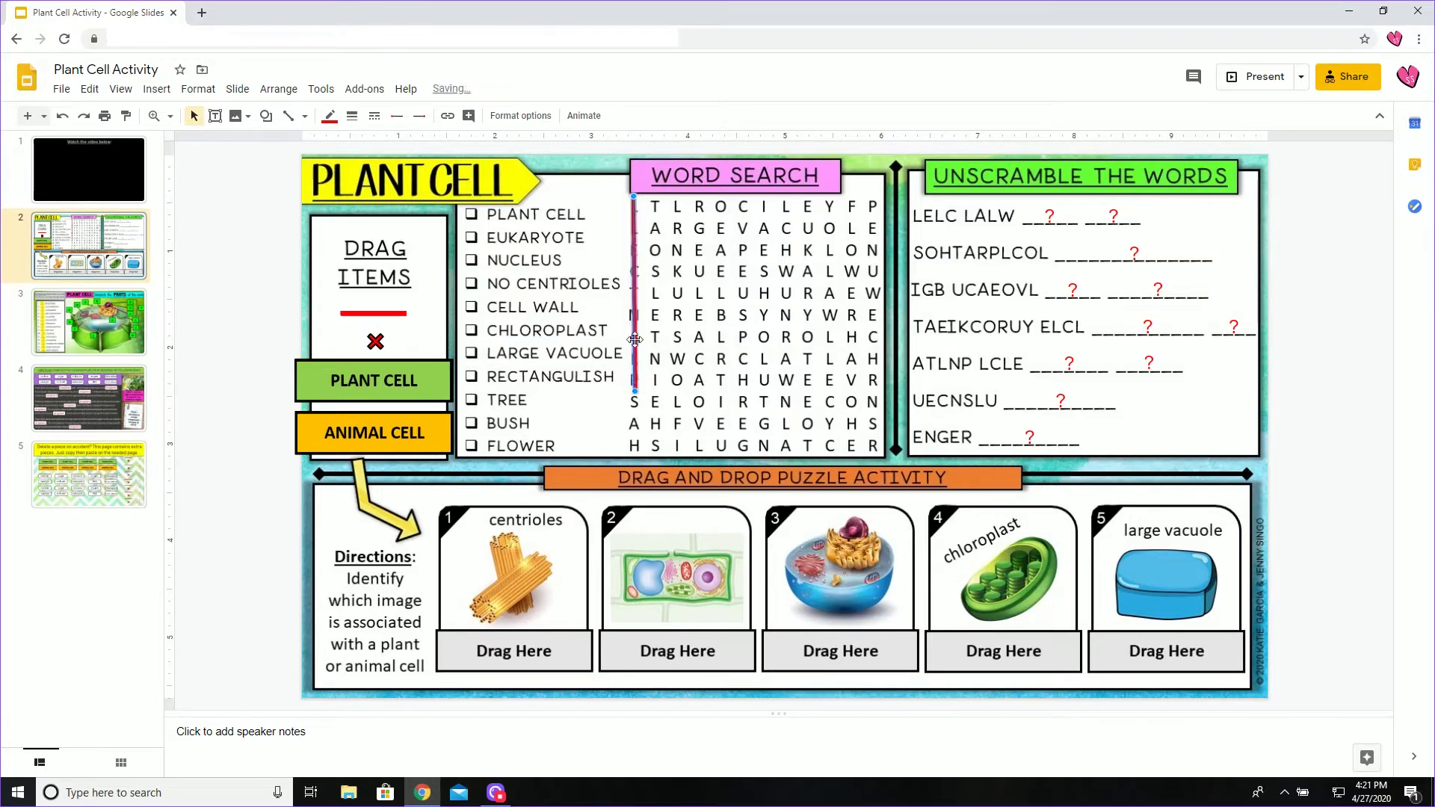
left_click(667, 327)
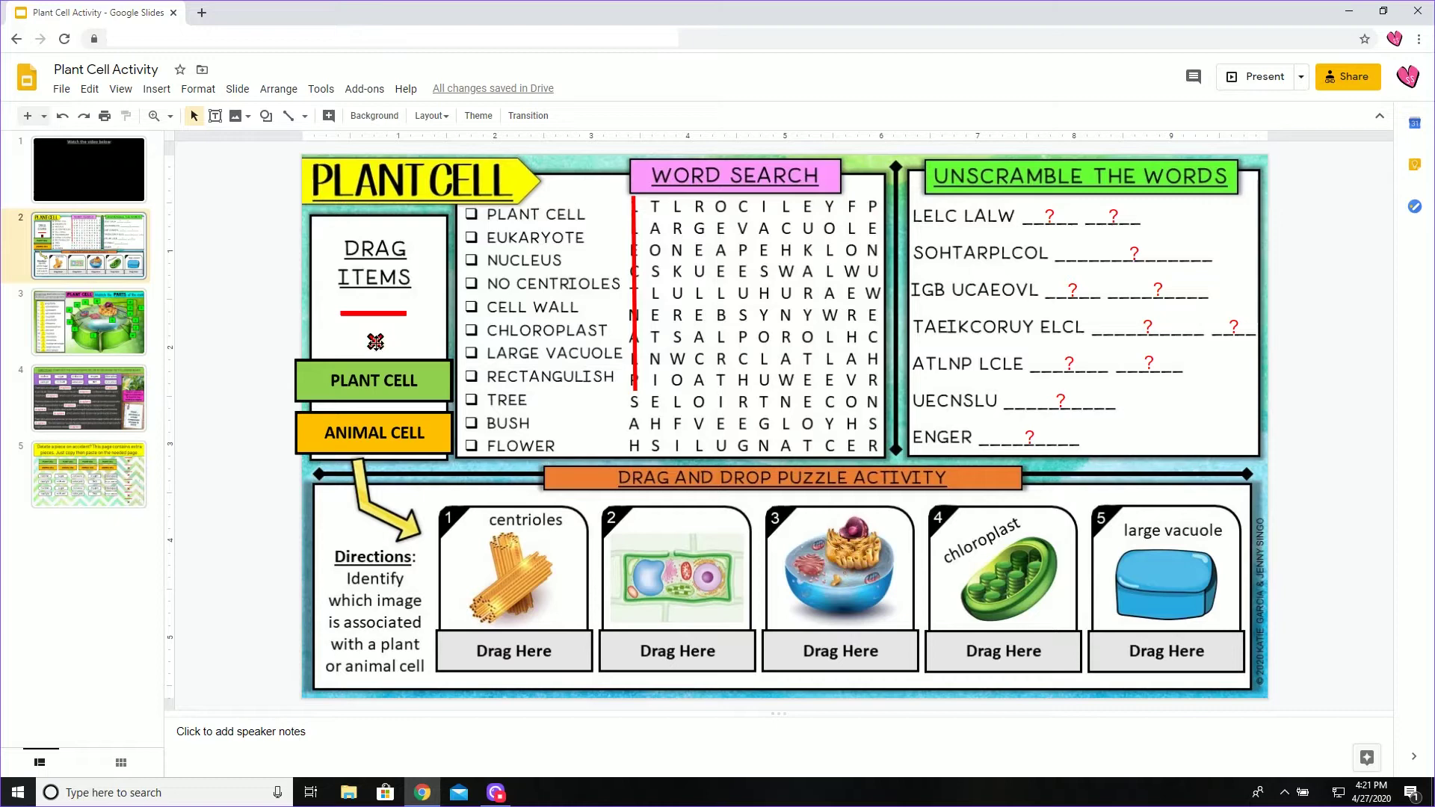
left_click_drag(375, 341, 470, 214)
left_click(575, 222)
- Fill the two LELC LALW blanks with CELL and WALL, widening the WALL box to fit
left_click(1051, 216)
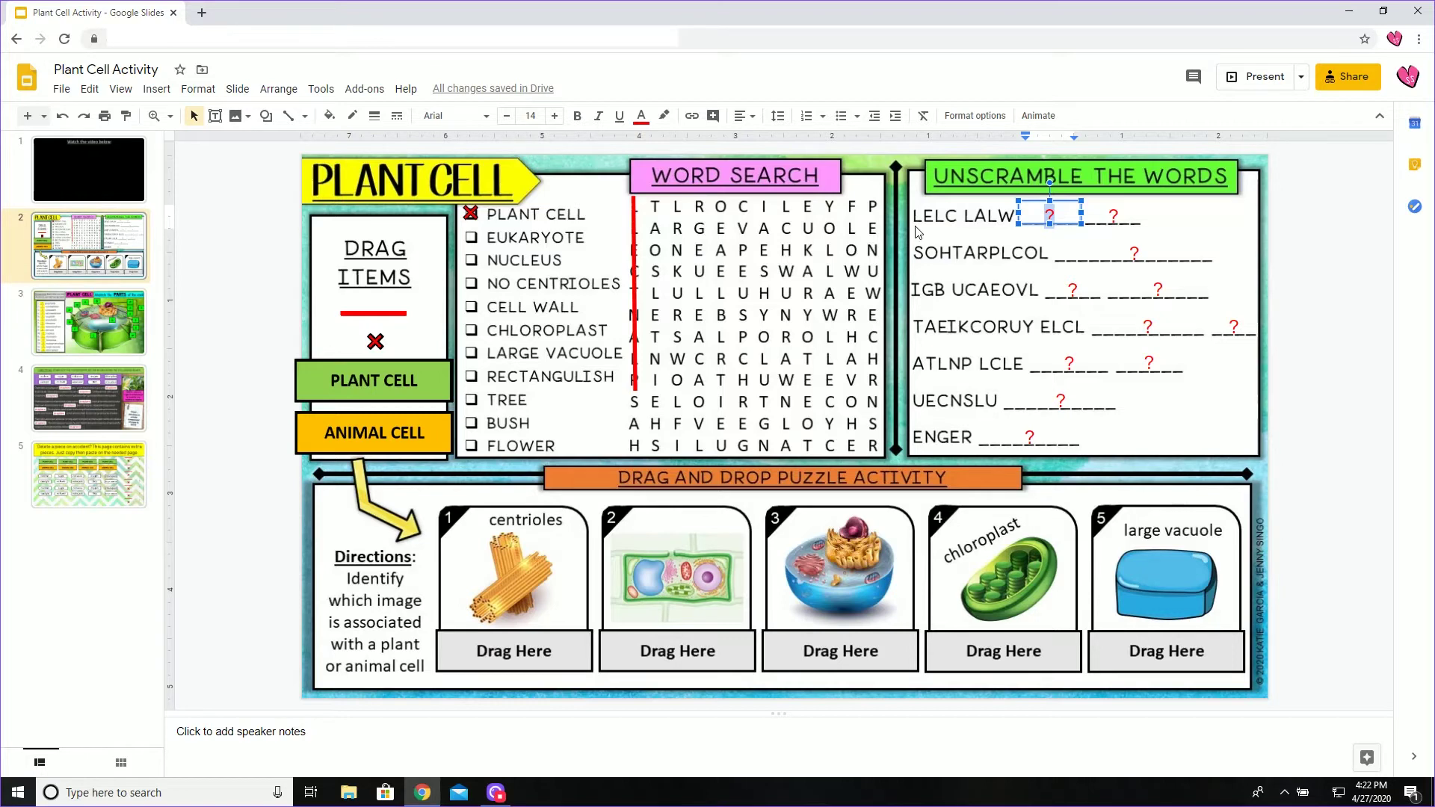
type("CELL")
double_click(1113, 216)
type("W")
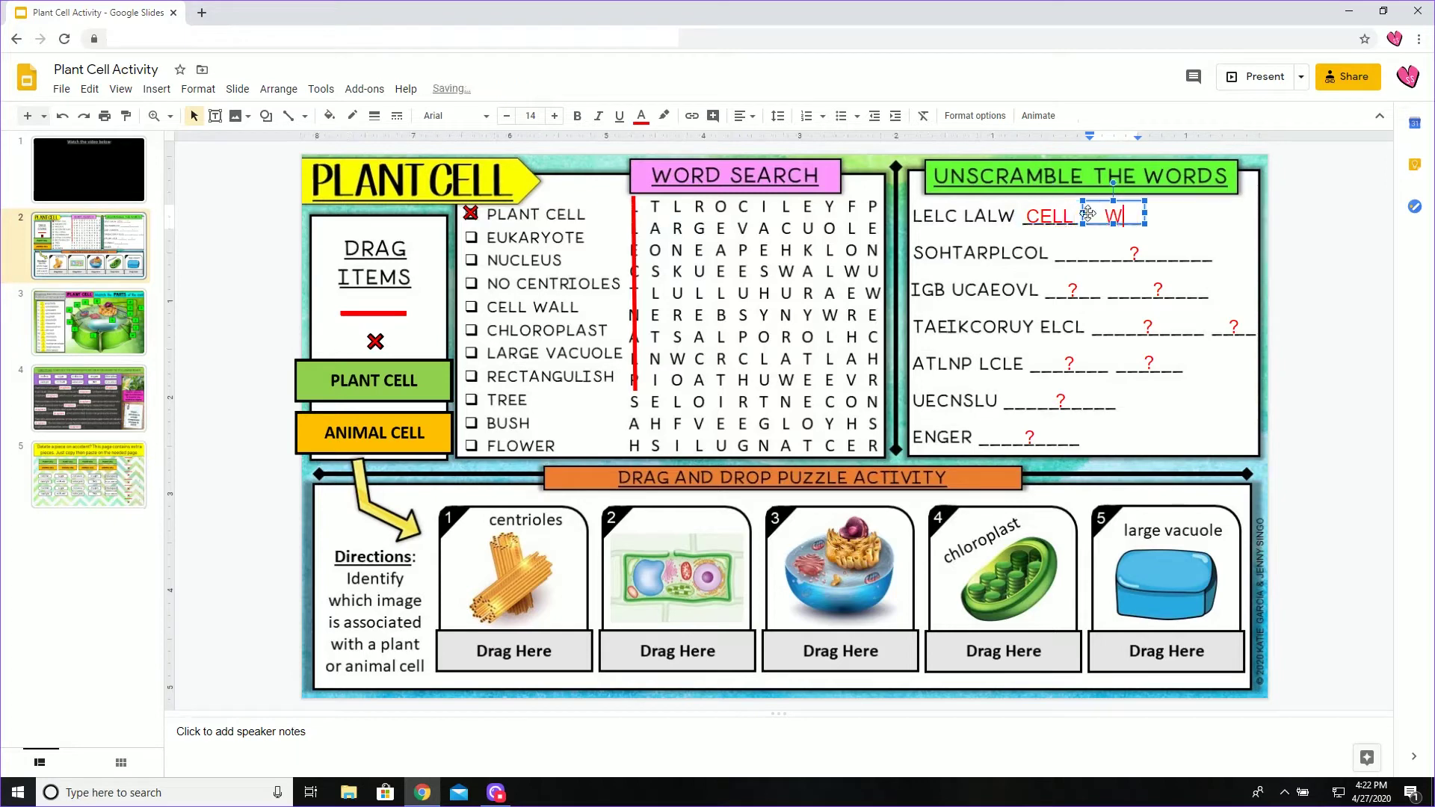
type("ALL")
left_click(1143, 215)
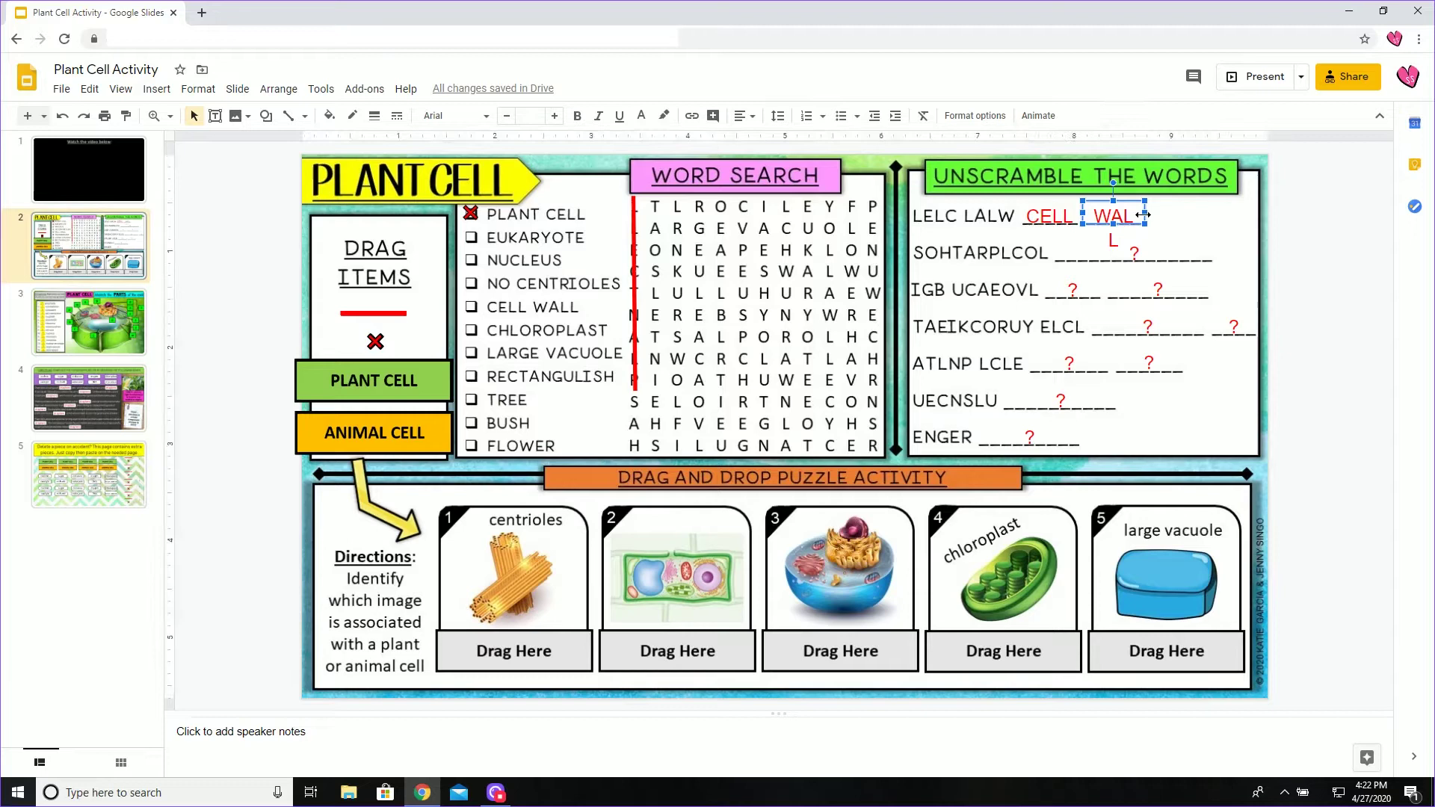
left_click_drag(1142, 214, 1156, 214)
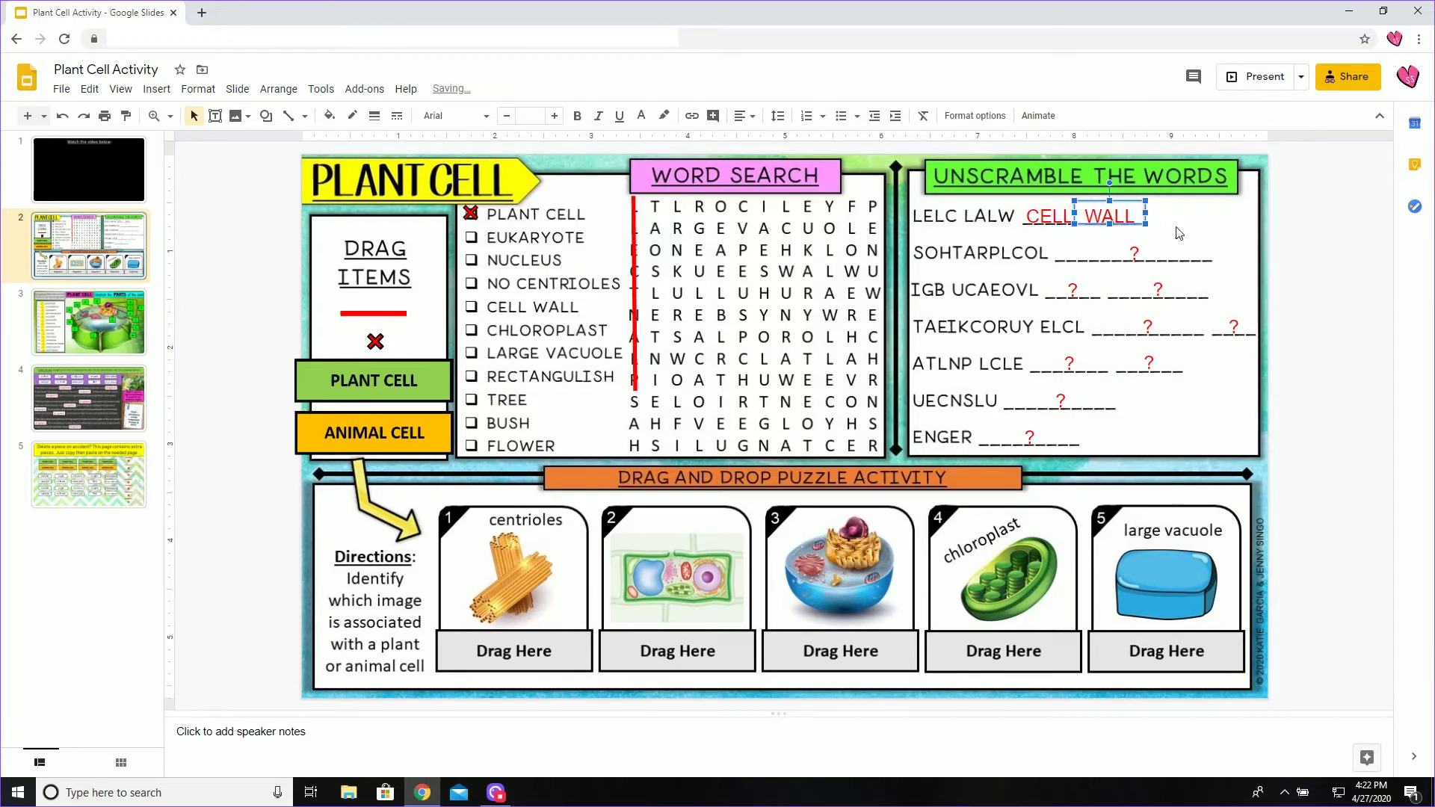
left_click(1177, 229)
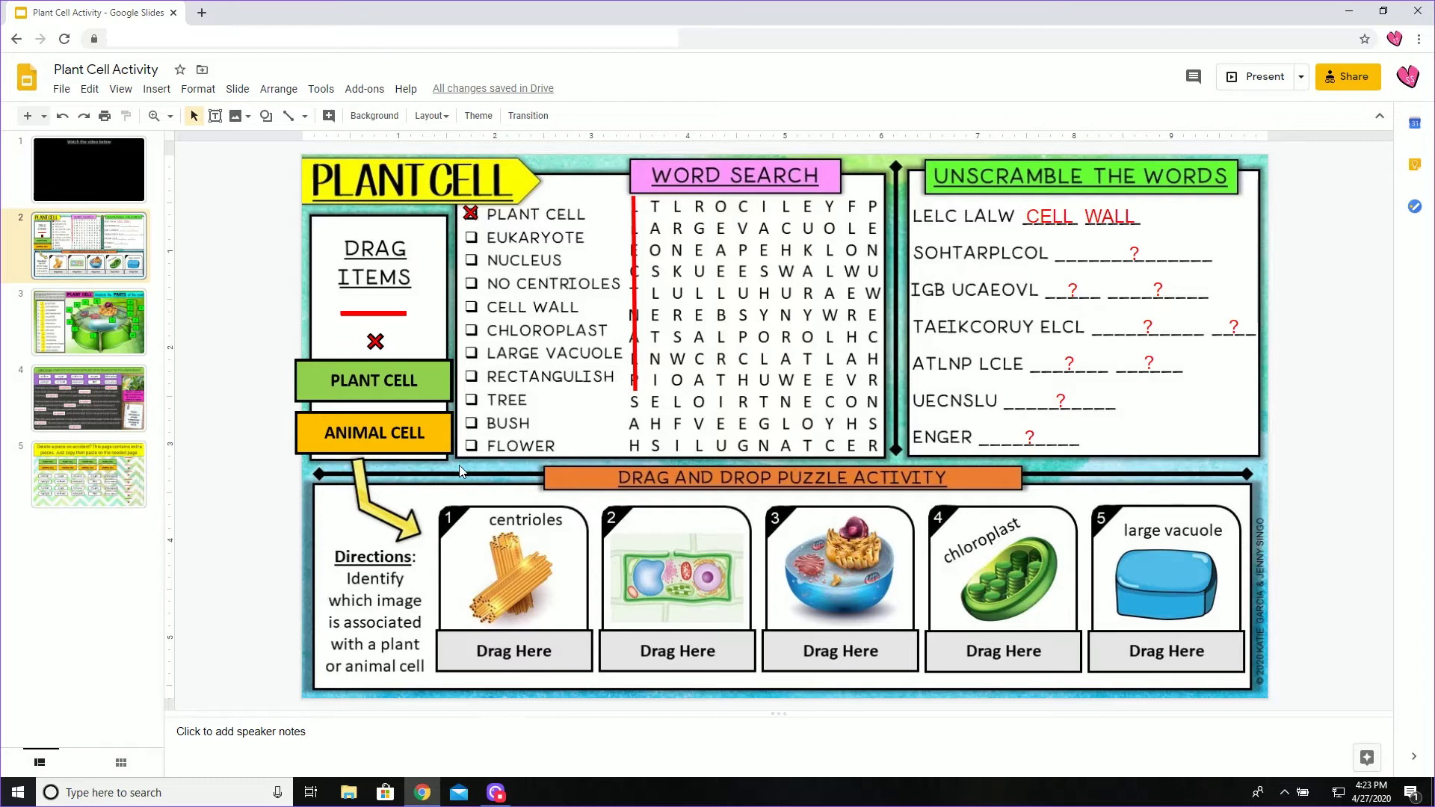
mouse_move(419, 363)
left_mouse_down()
mouse_move(544, 624)
mouse_move(565, 632)
left_mouse_up()
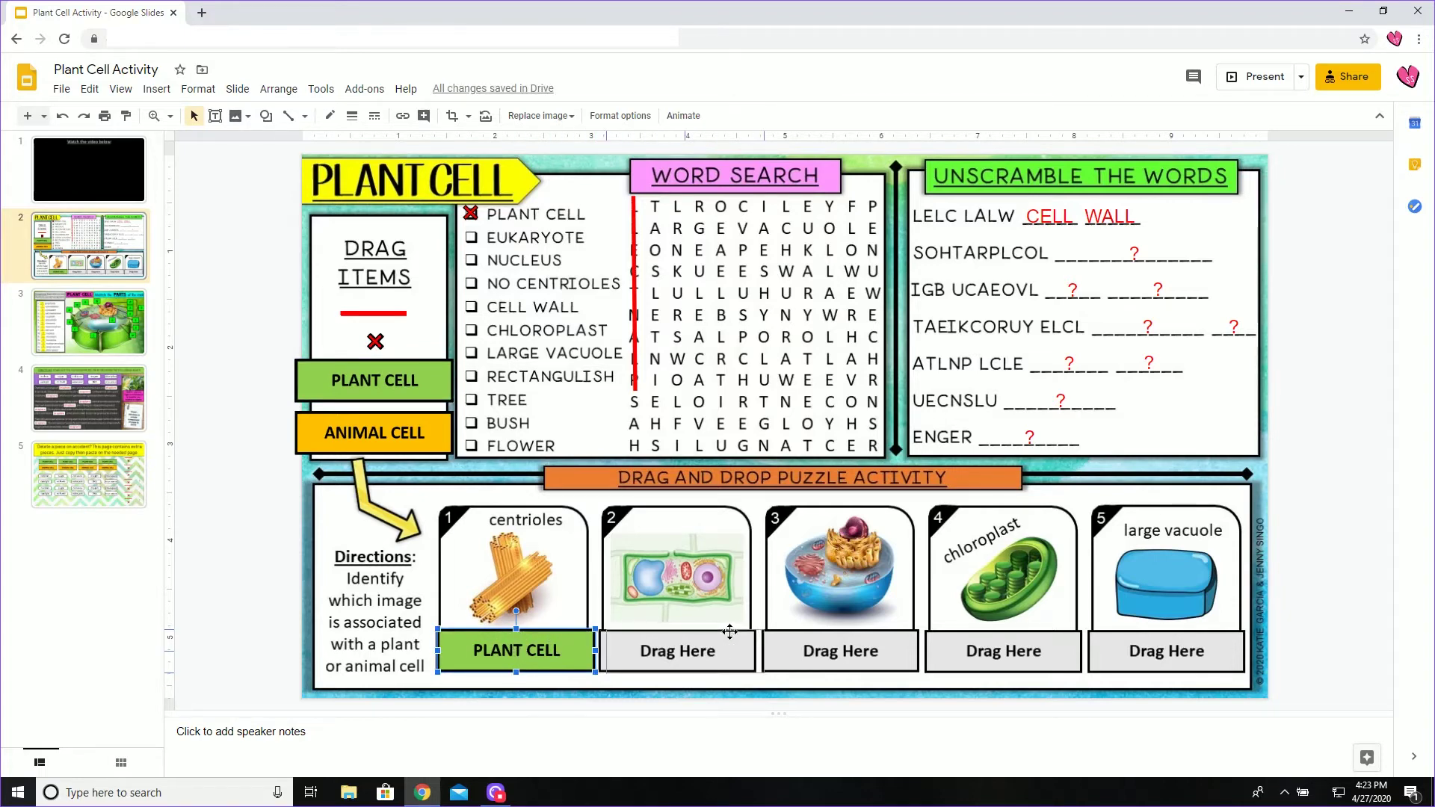
left_click_drag(722, 631, 723, 633)
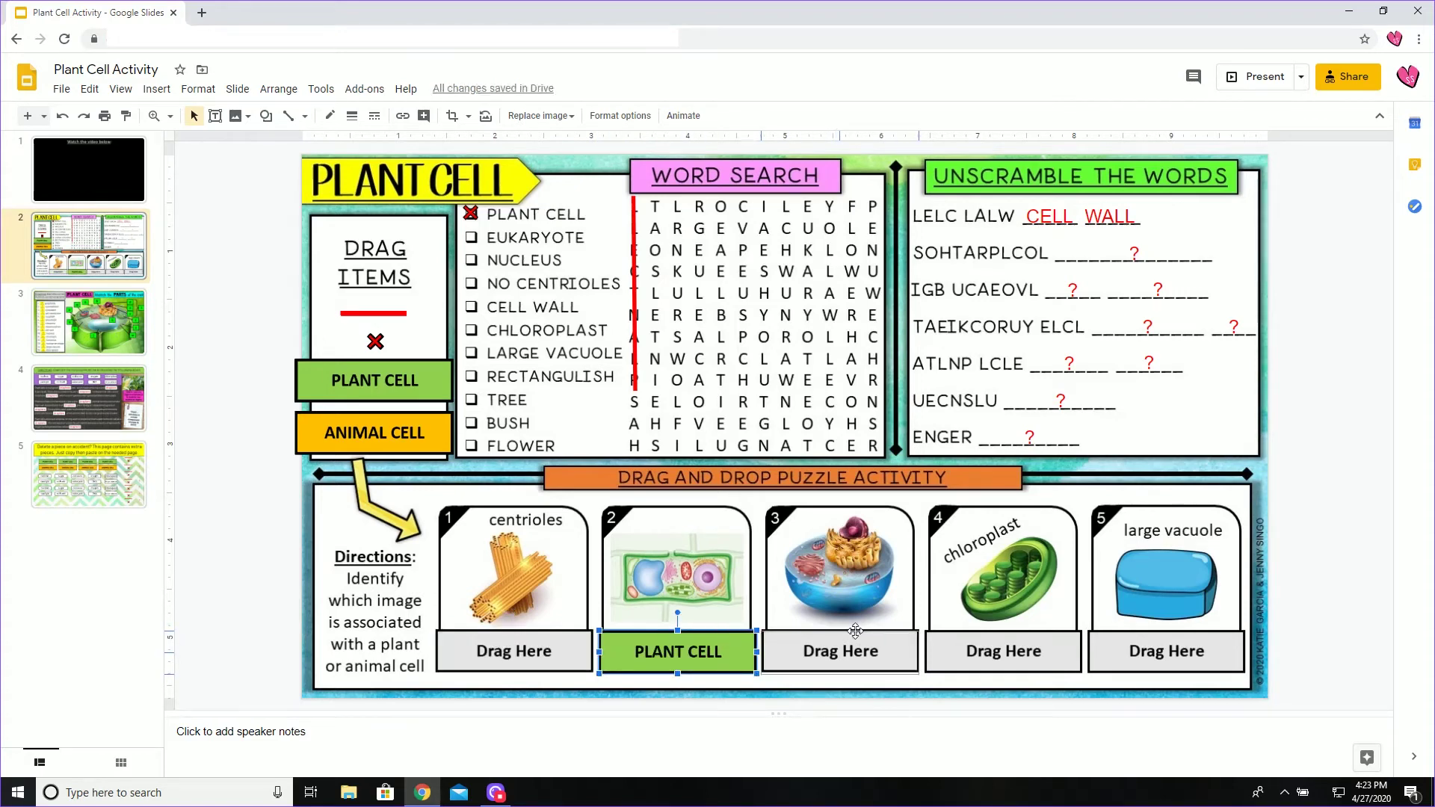
left_click_drag(855, 631, 855, 633)
left_click(404, 382)
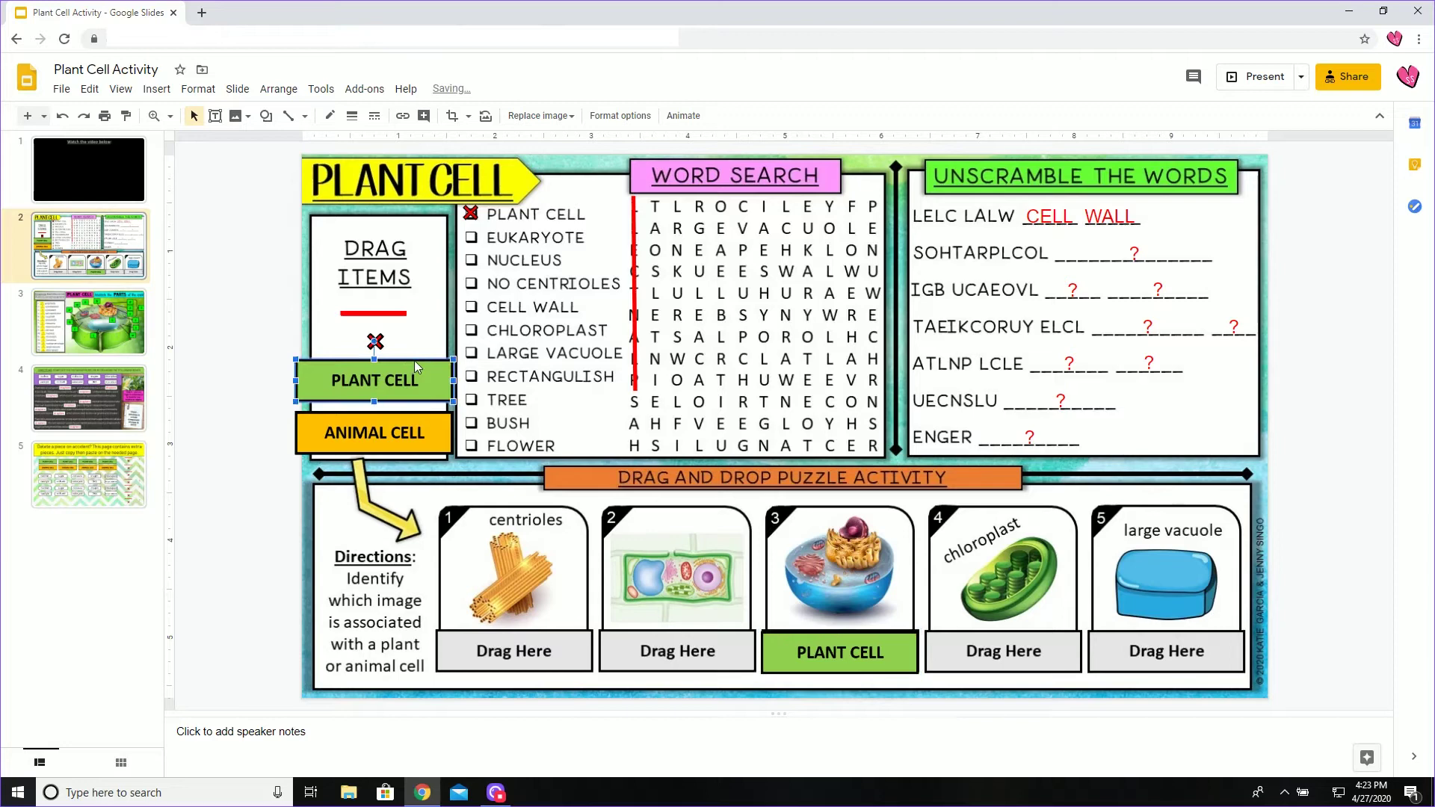
left_click_drag(414, 361, 654, 424)
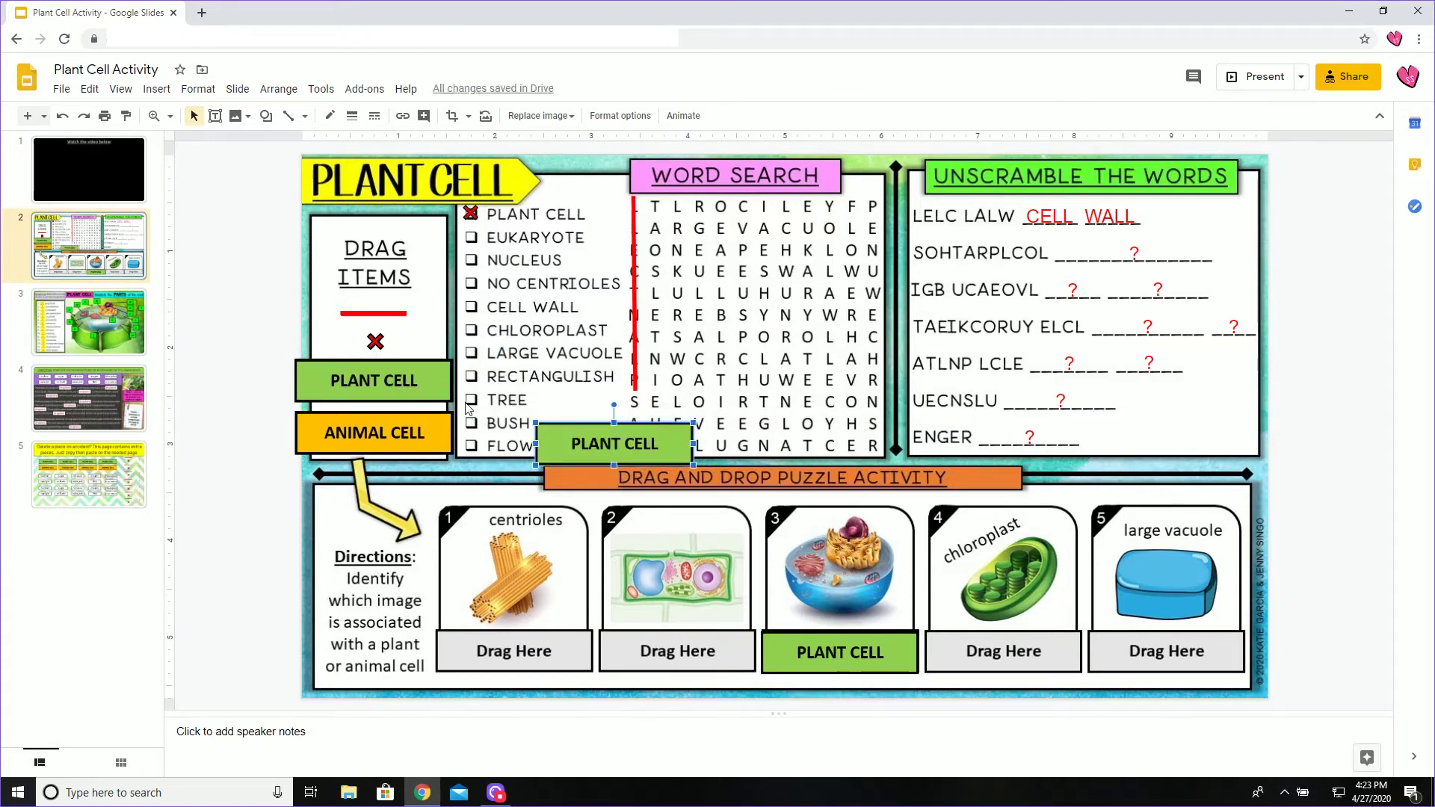
key("ctrl+z")
key("ctrl+z")
key("ctrl+z")
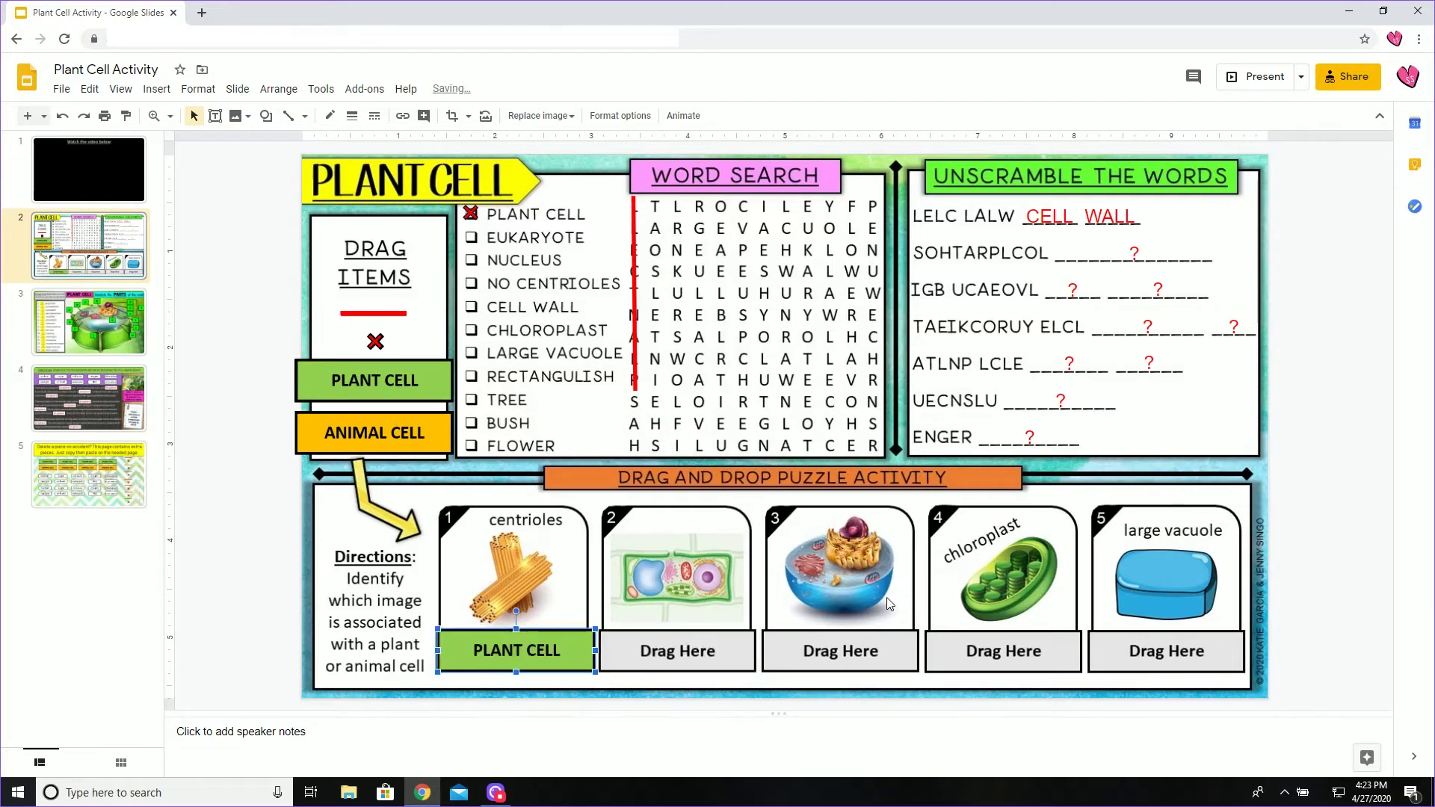
key("ctrl+z")
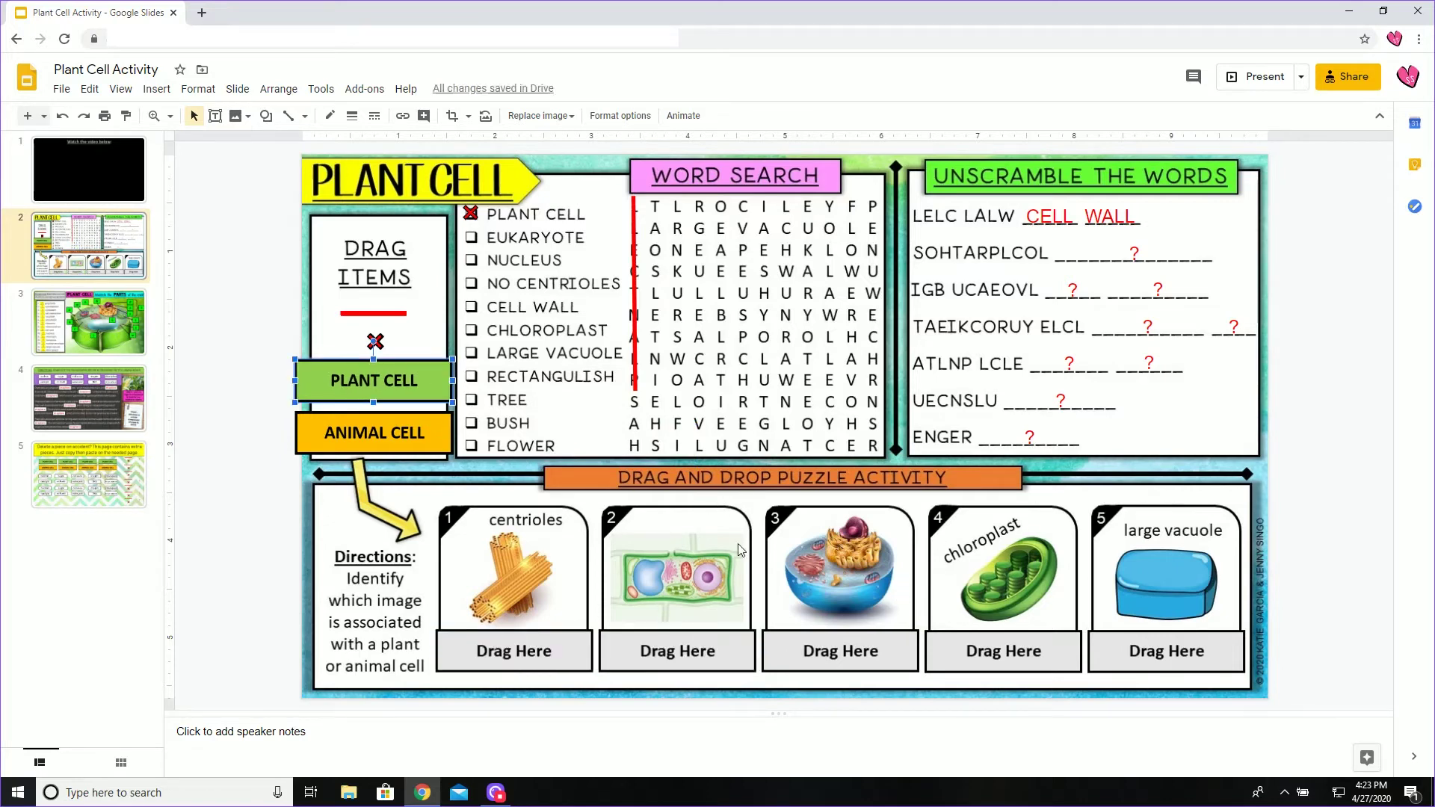
- Go to slide 3 and select the golgi body, cytoskeleton and cytoplasm answer boxes
left_click(110, 321)
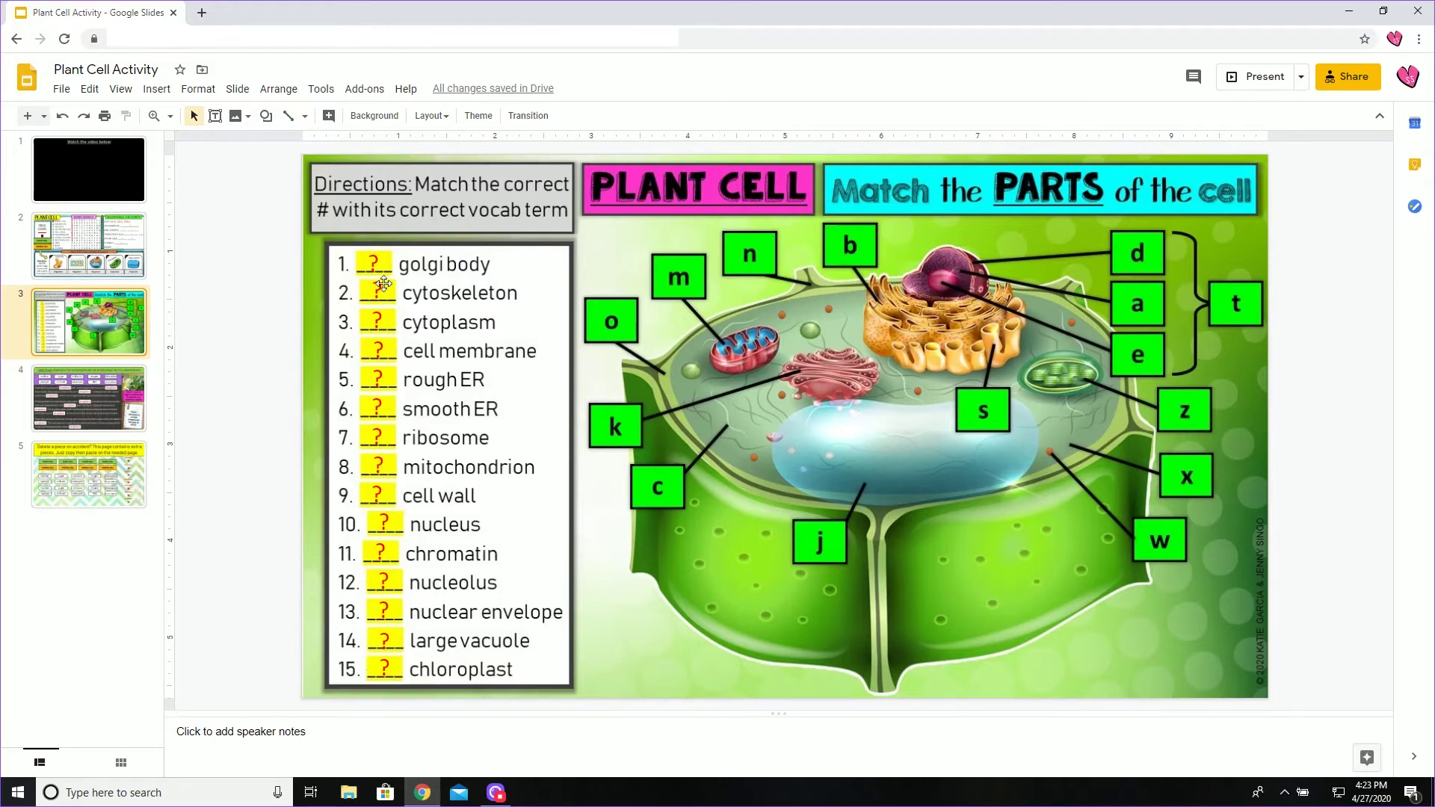
left_click(378, 261)
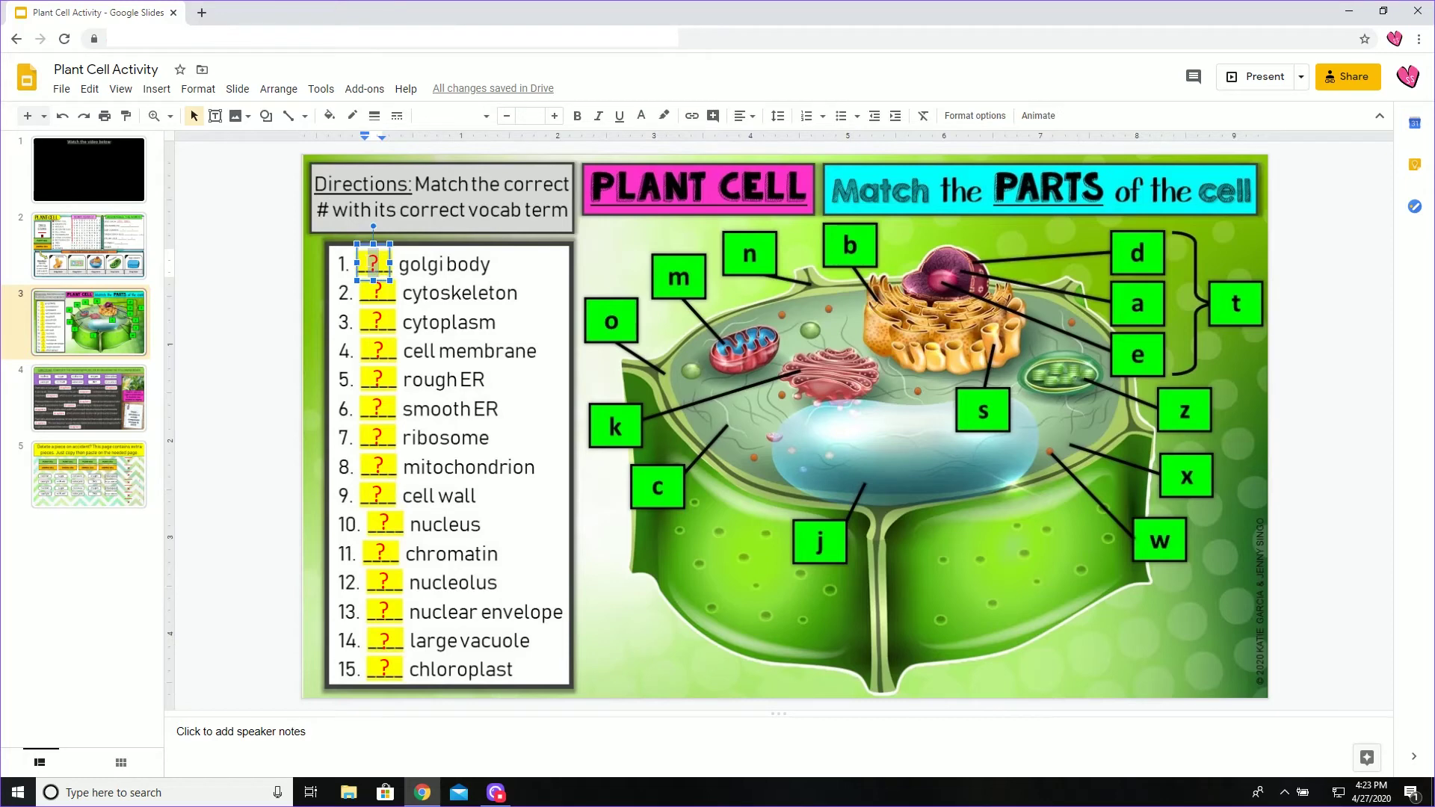
left_click(381, 293)
left_click(369, 320)
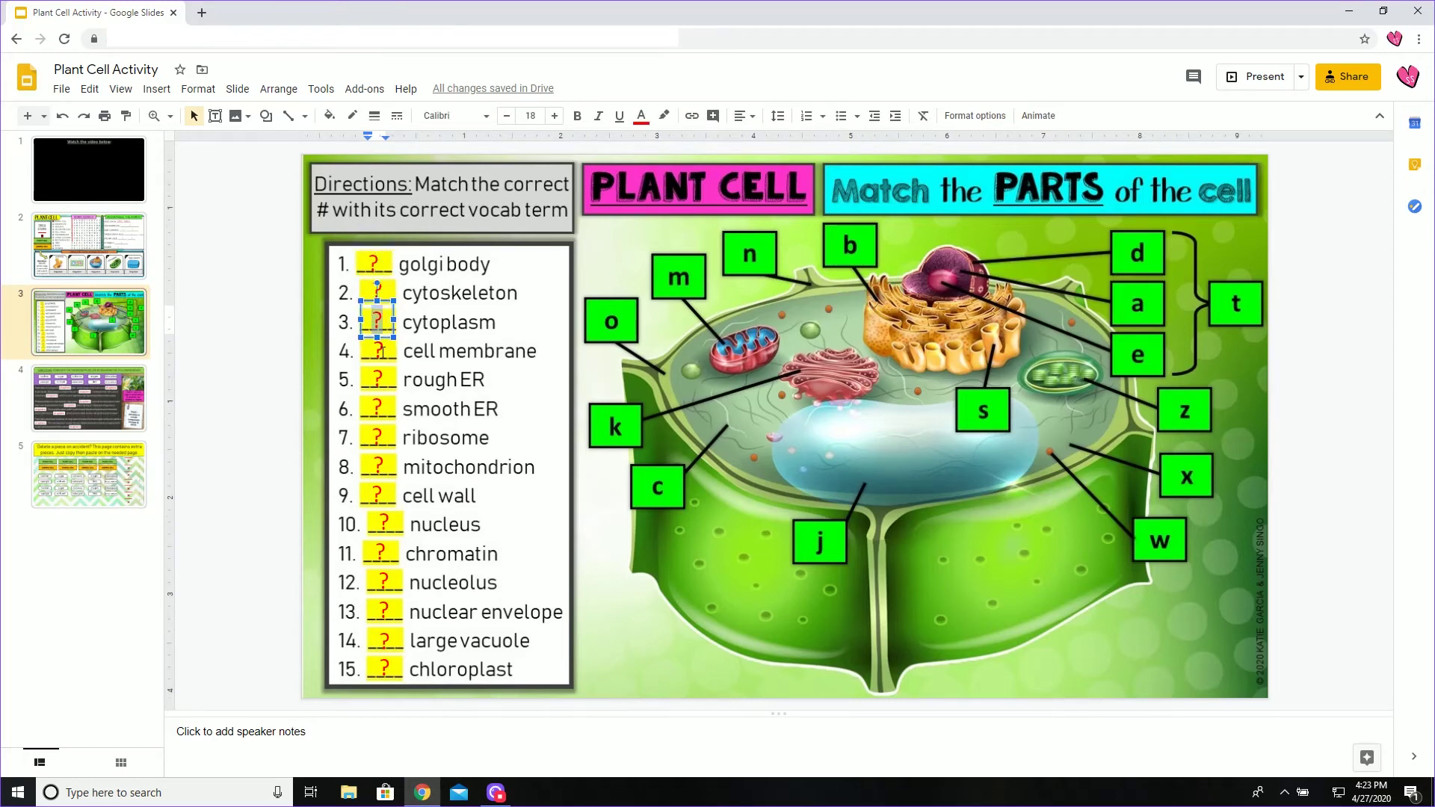
key("Escape")
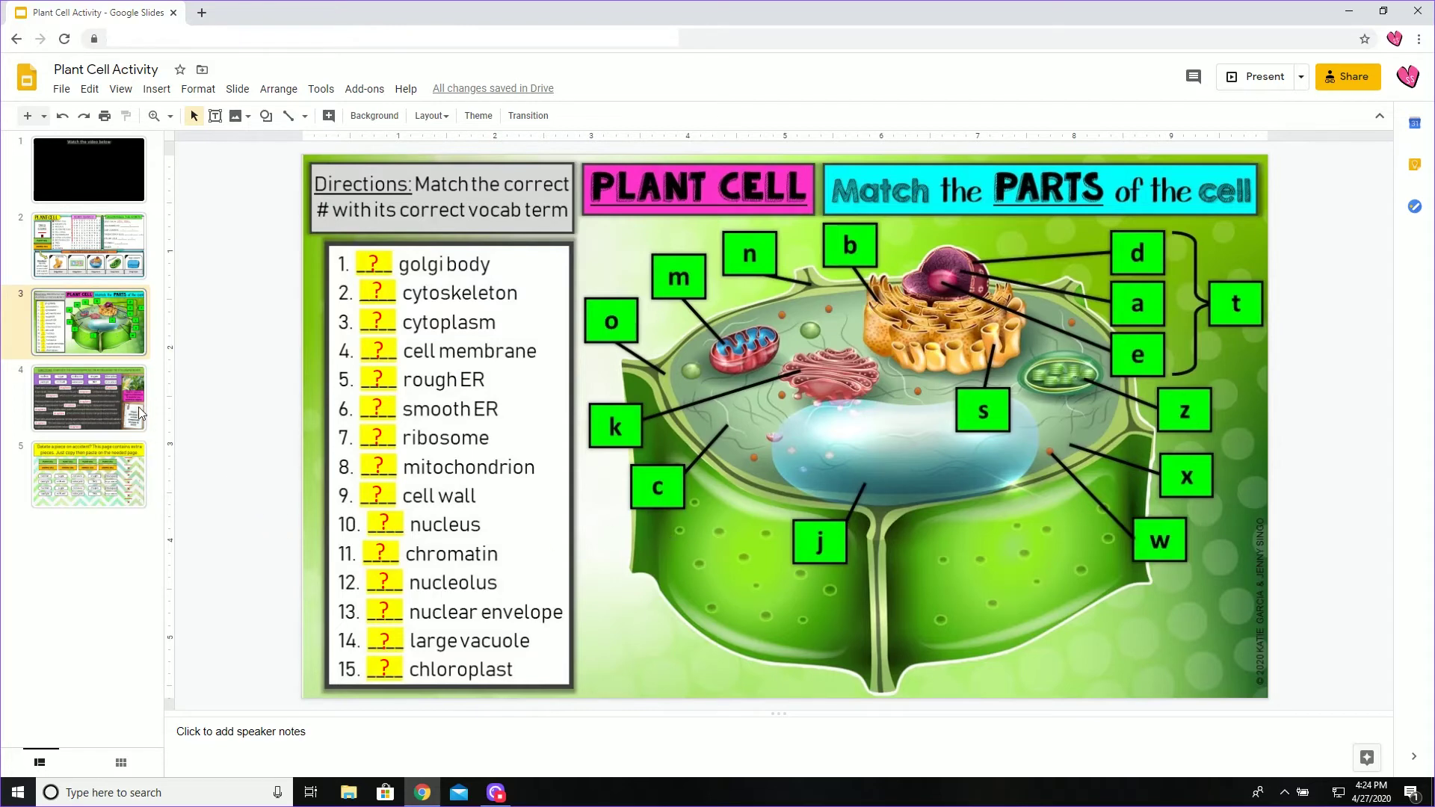
left_click(121, 392)
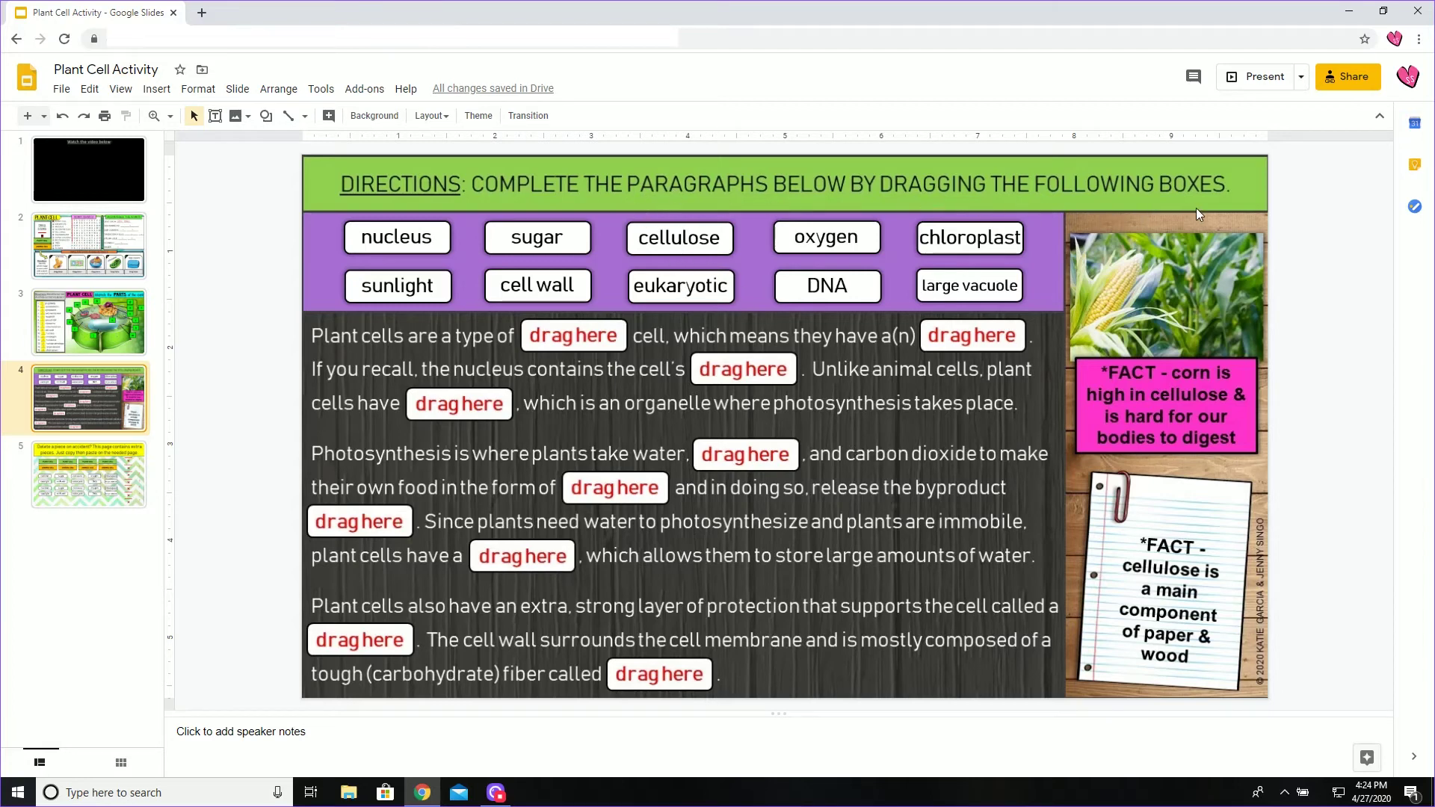
left_click(420, 246)
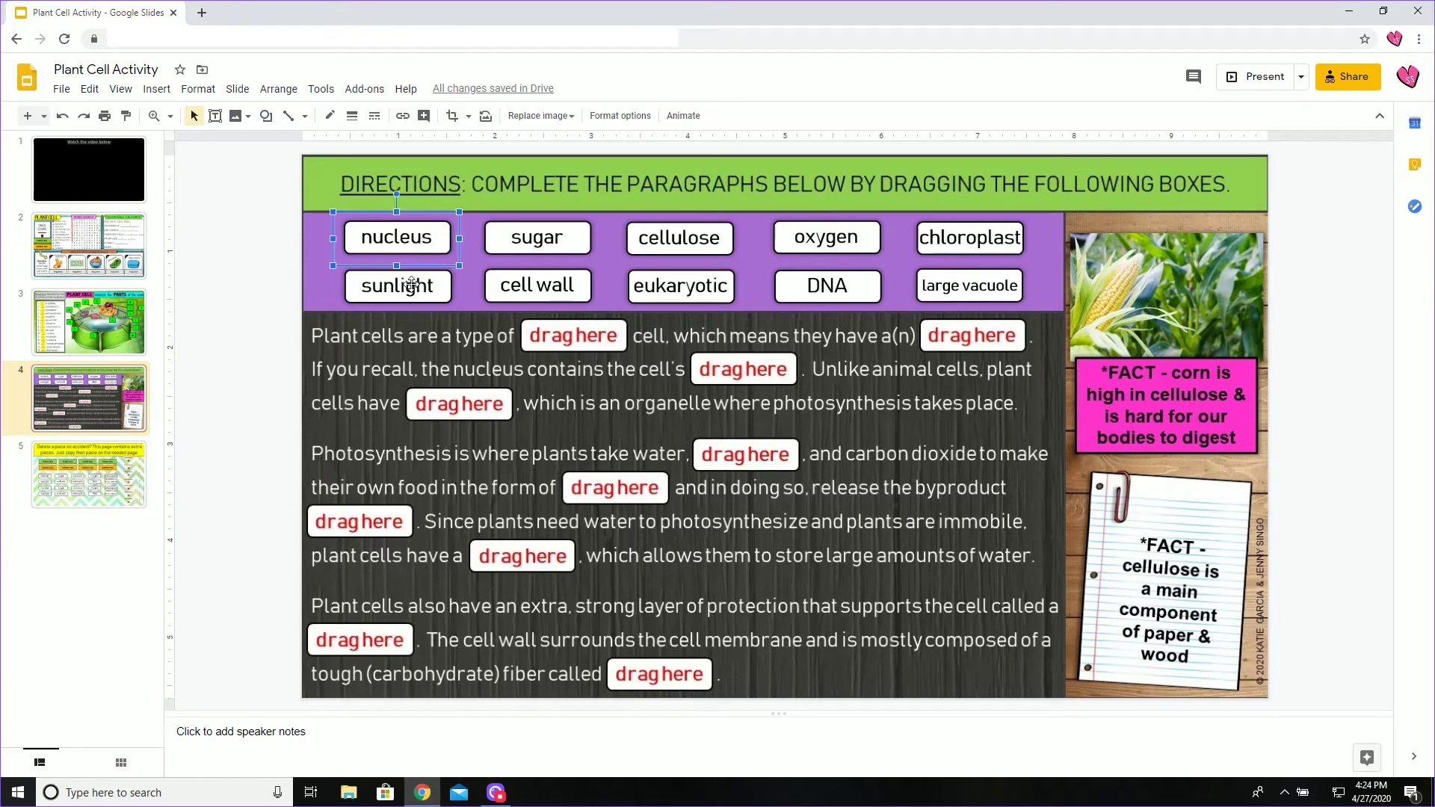
left_click(418, 300)
left_click(544, 249)
left_click(568, 297)
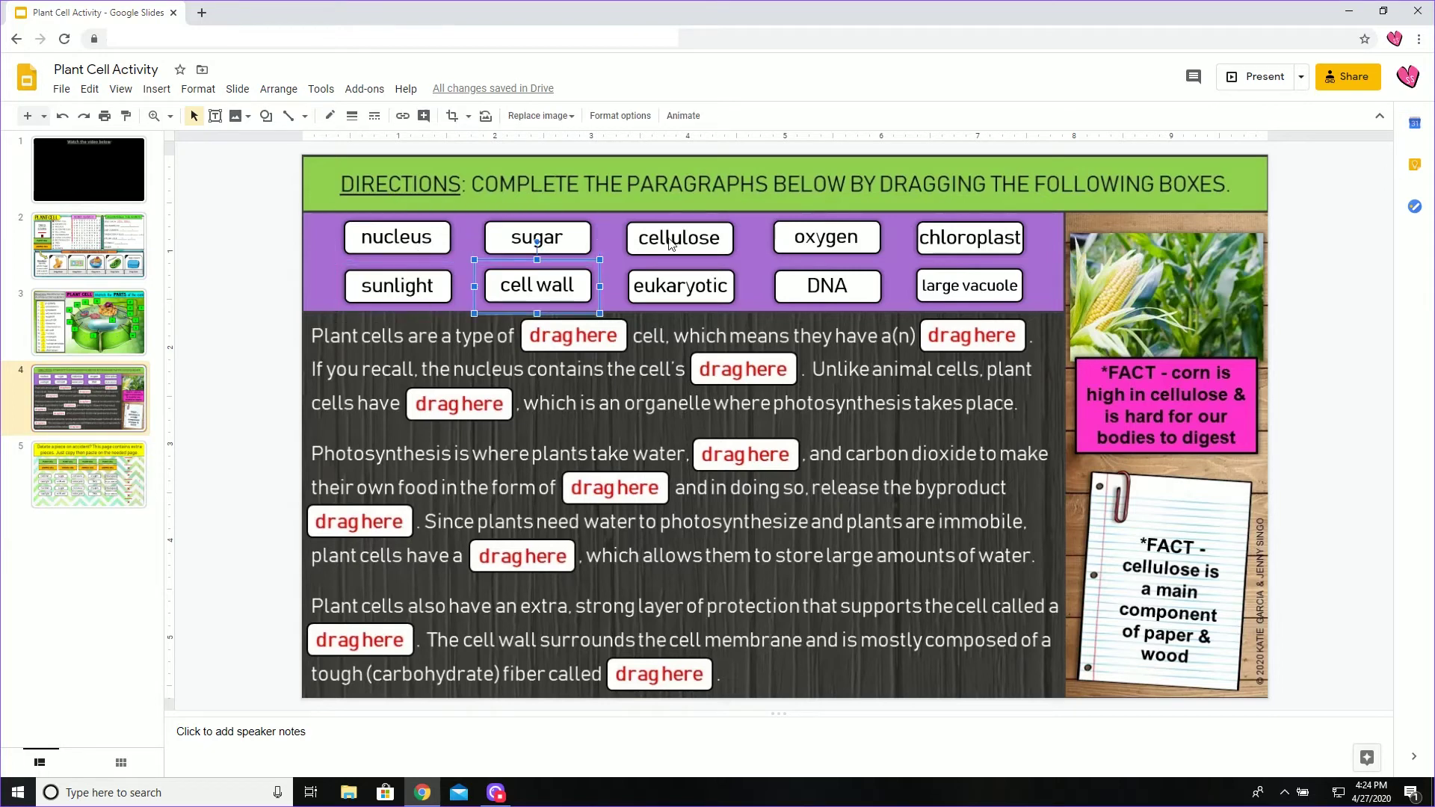
left_click(673, 246)
left_click(692, 294)
left_click(822, 239)
left_click(834, 288)
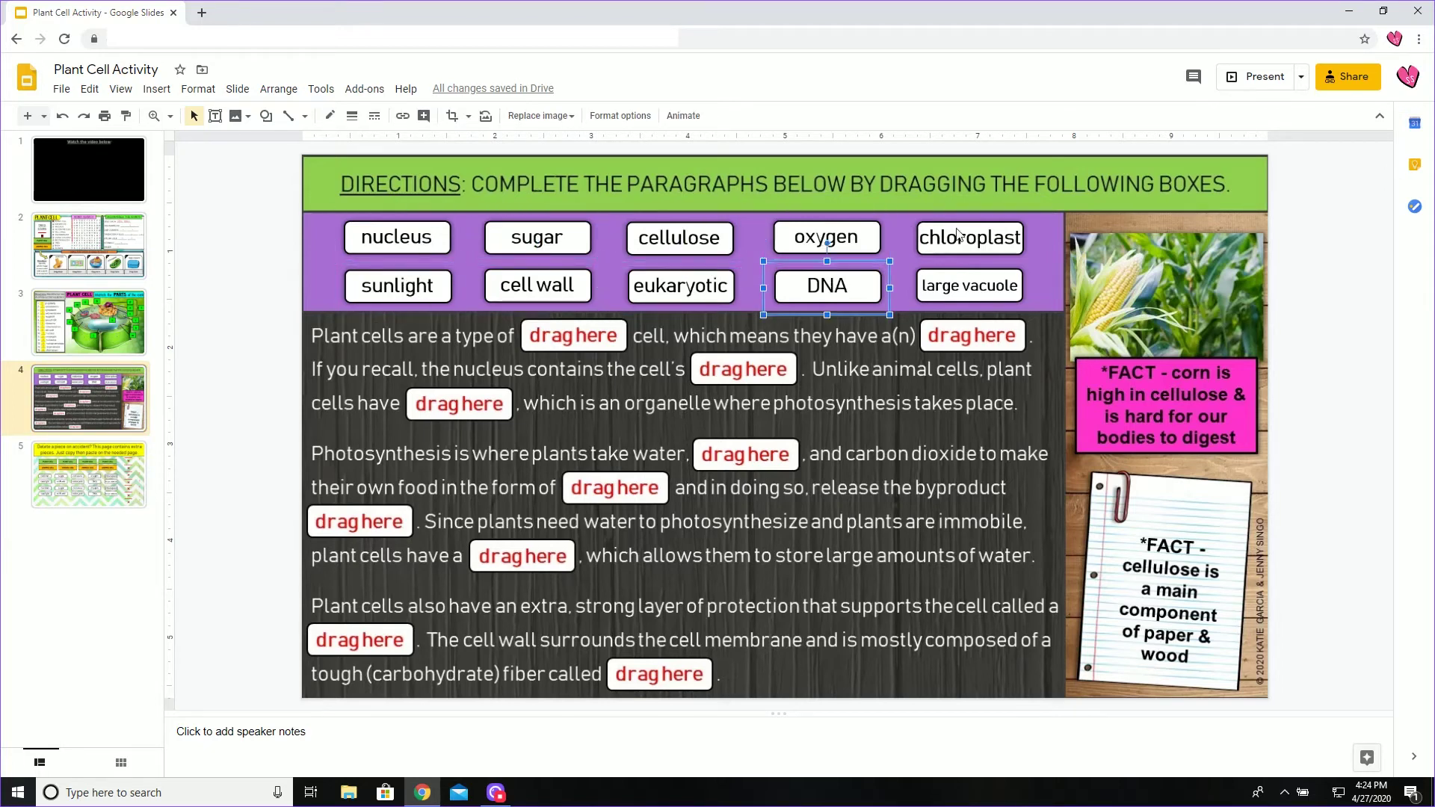
left_click(961, 235)
left_click(964, 288)
left_click(345, 343)
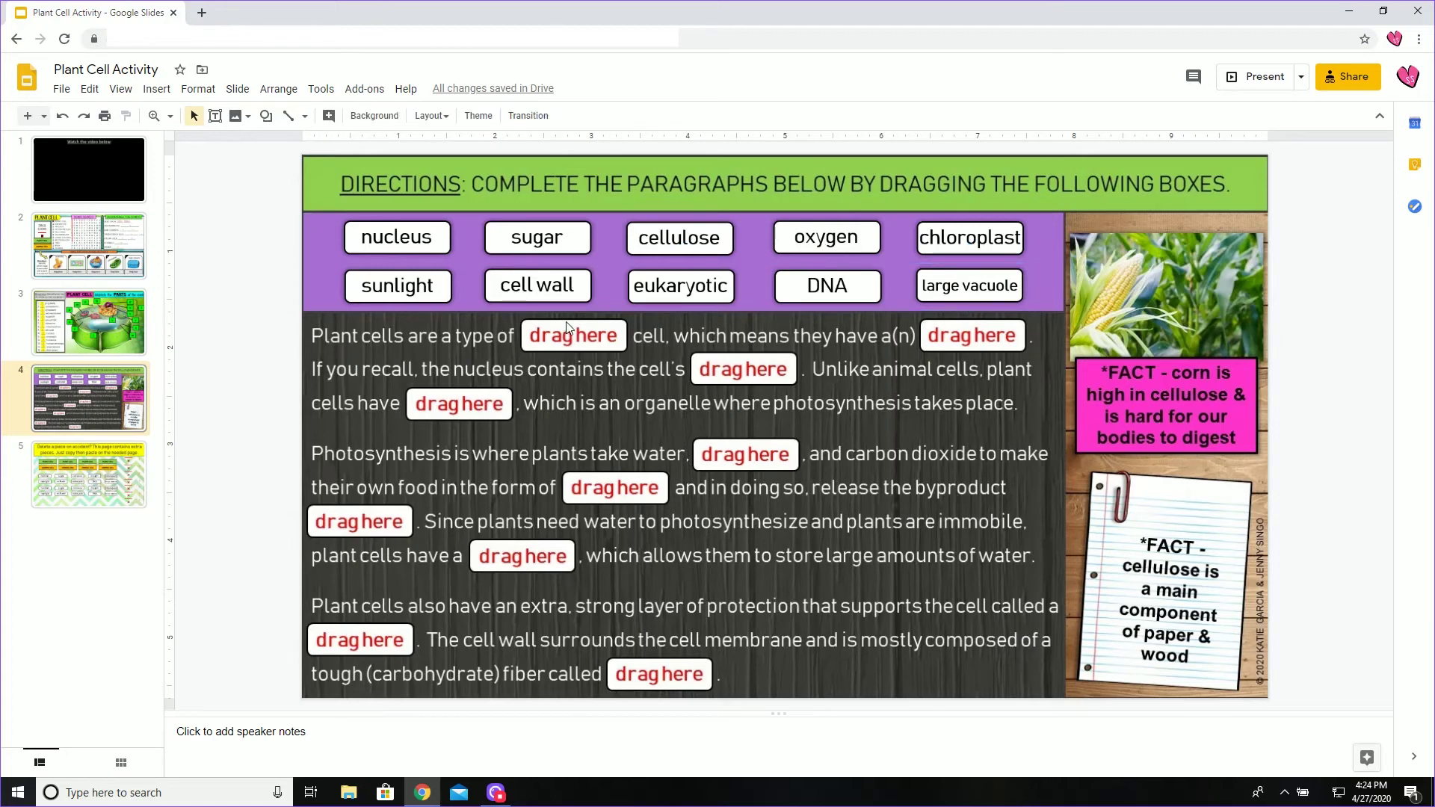
left_click_drag(435, 227, 620, 326)
left_click(614, 313)
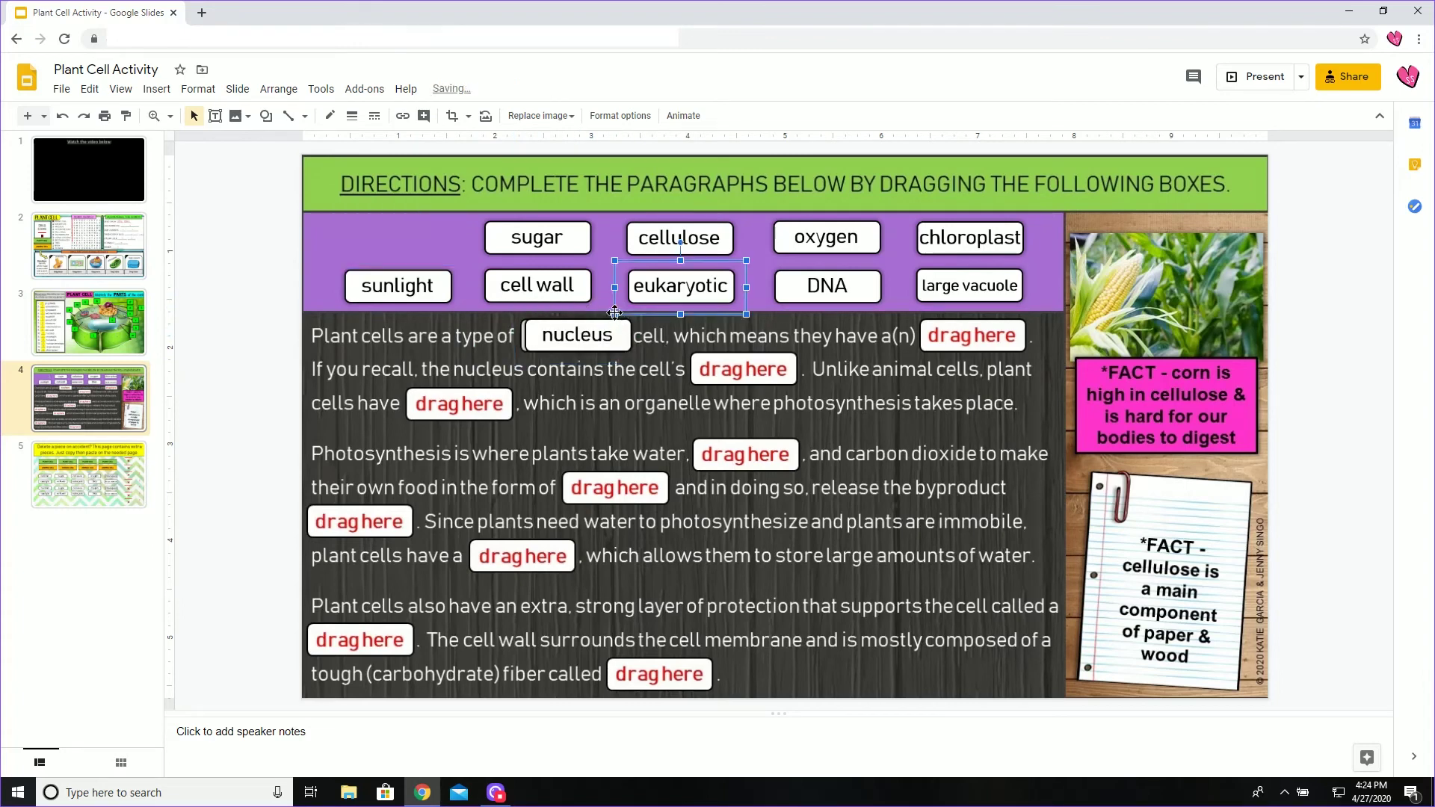
left_click(590, 333)
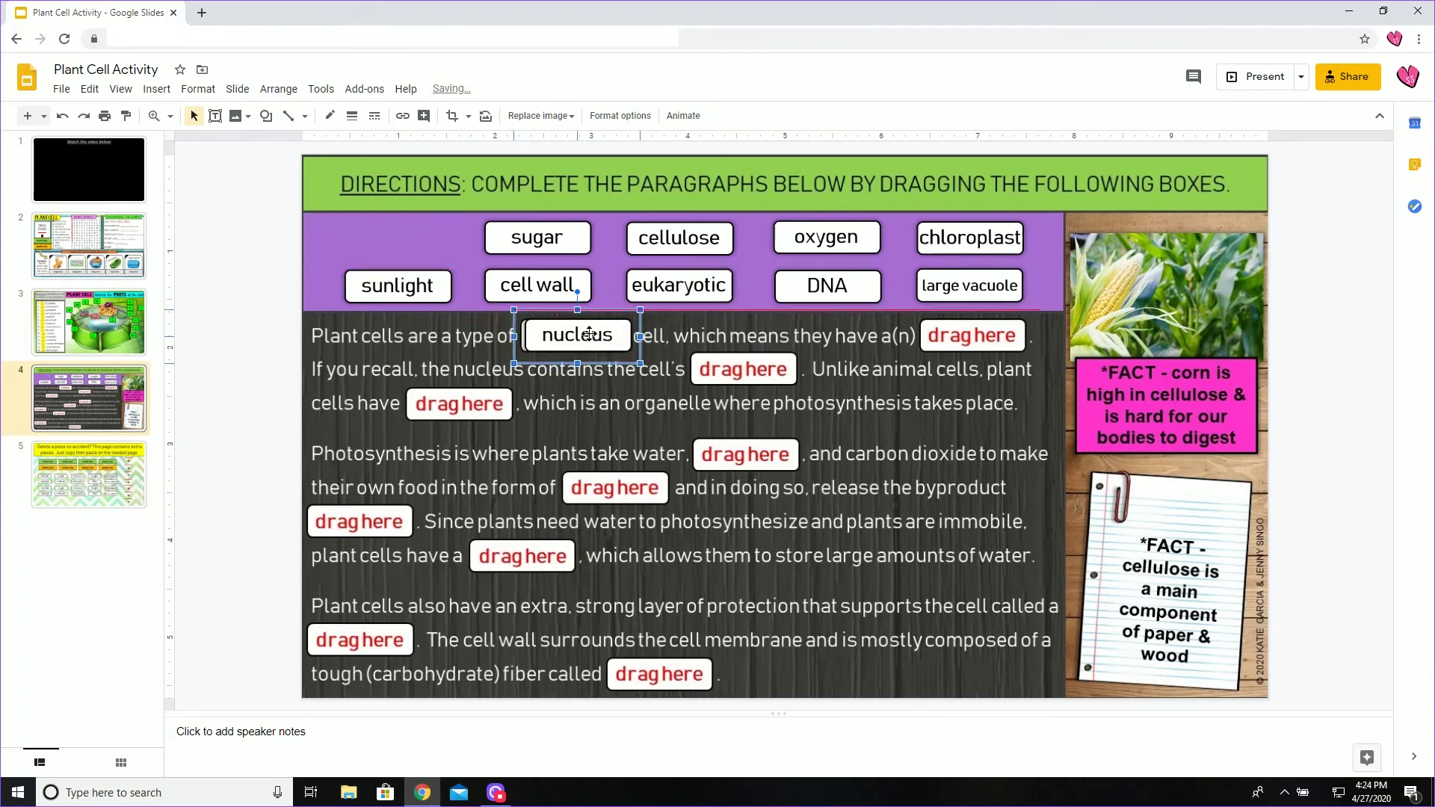
left_click_drag(590, 333, 585, 334)
left_click(671, 350)
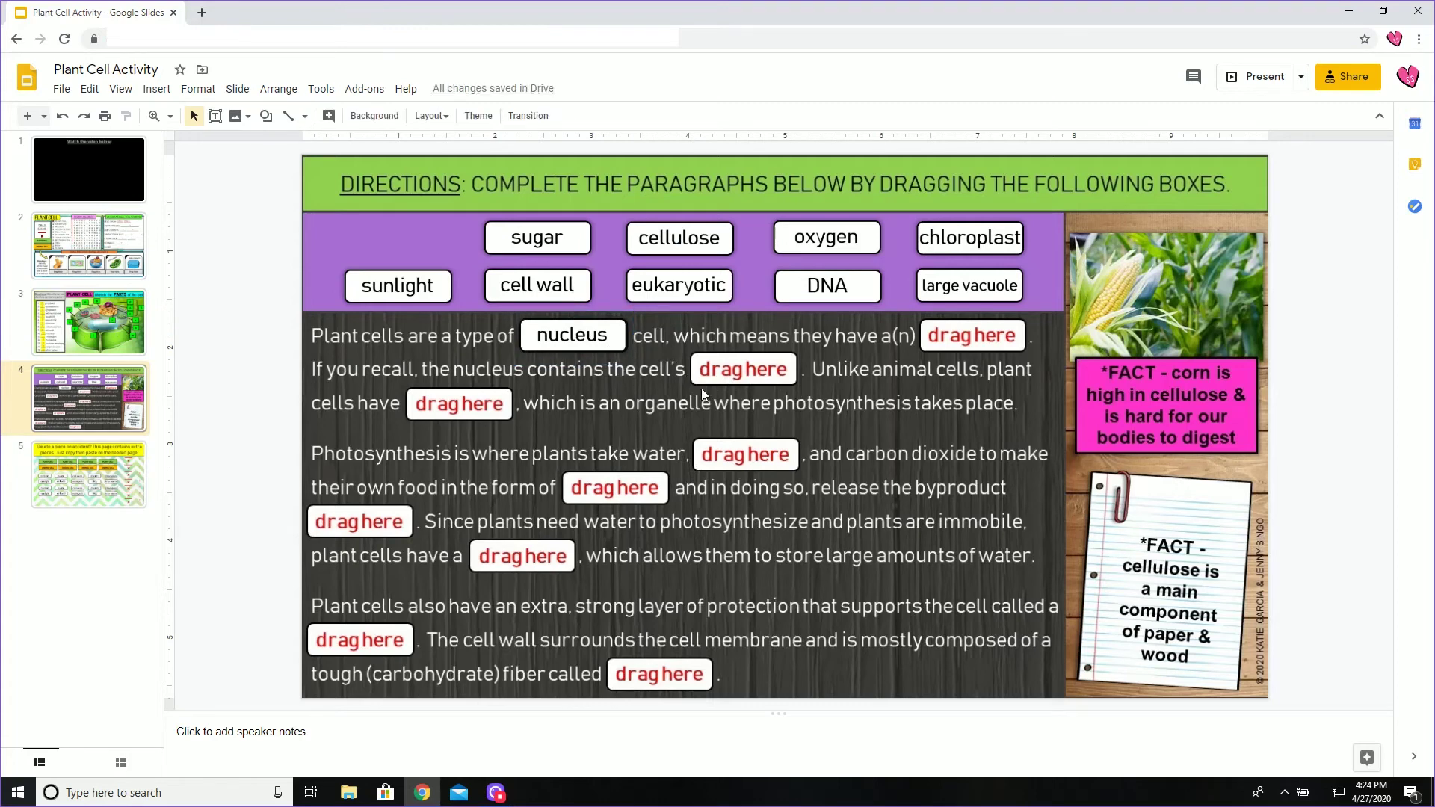
key("ctrl+z")
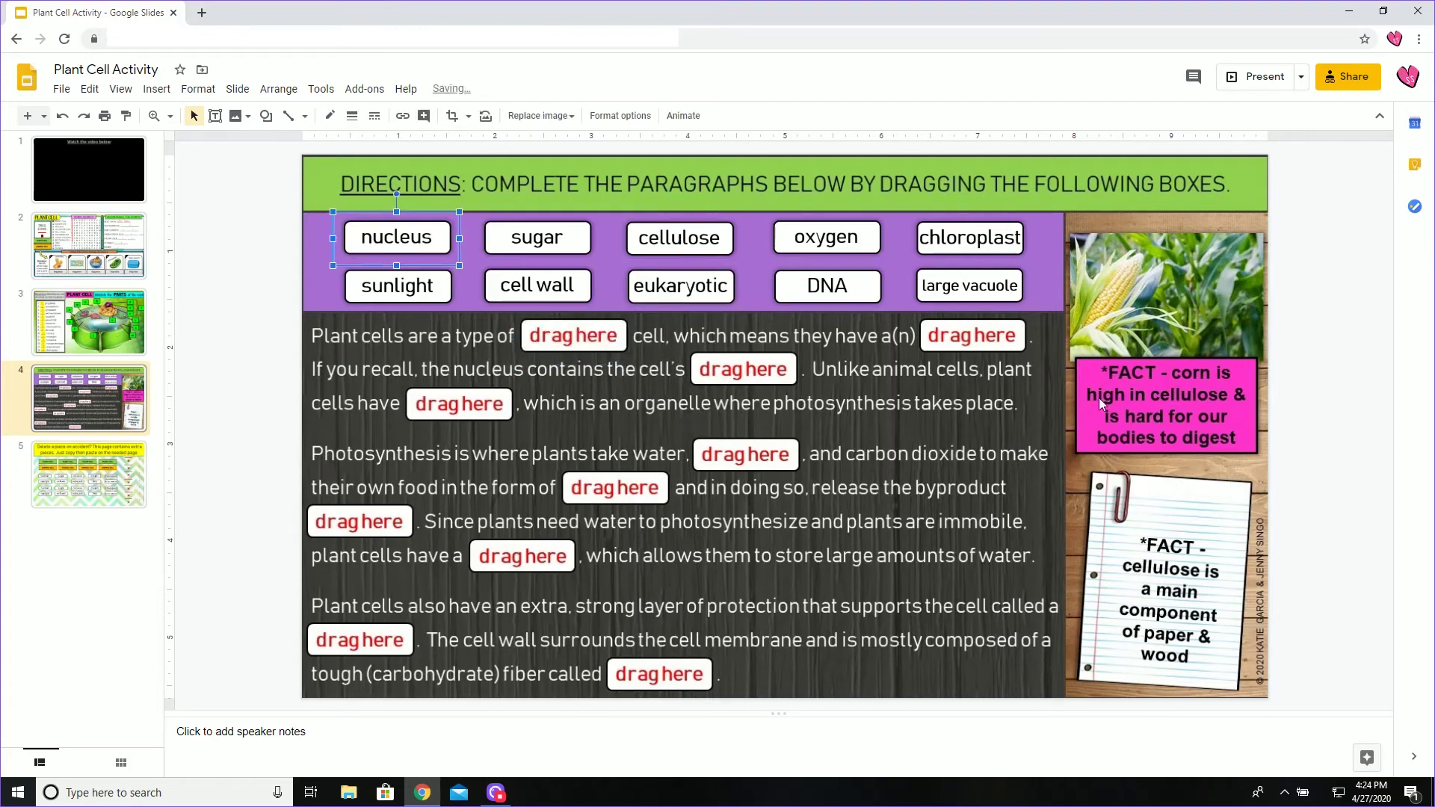
left_click(1160, 368)
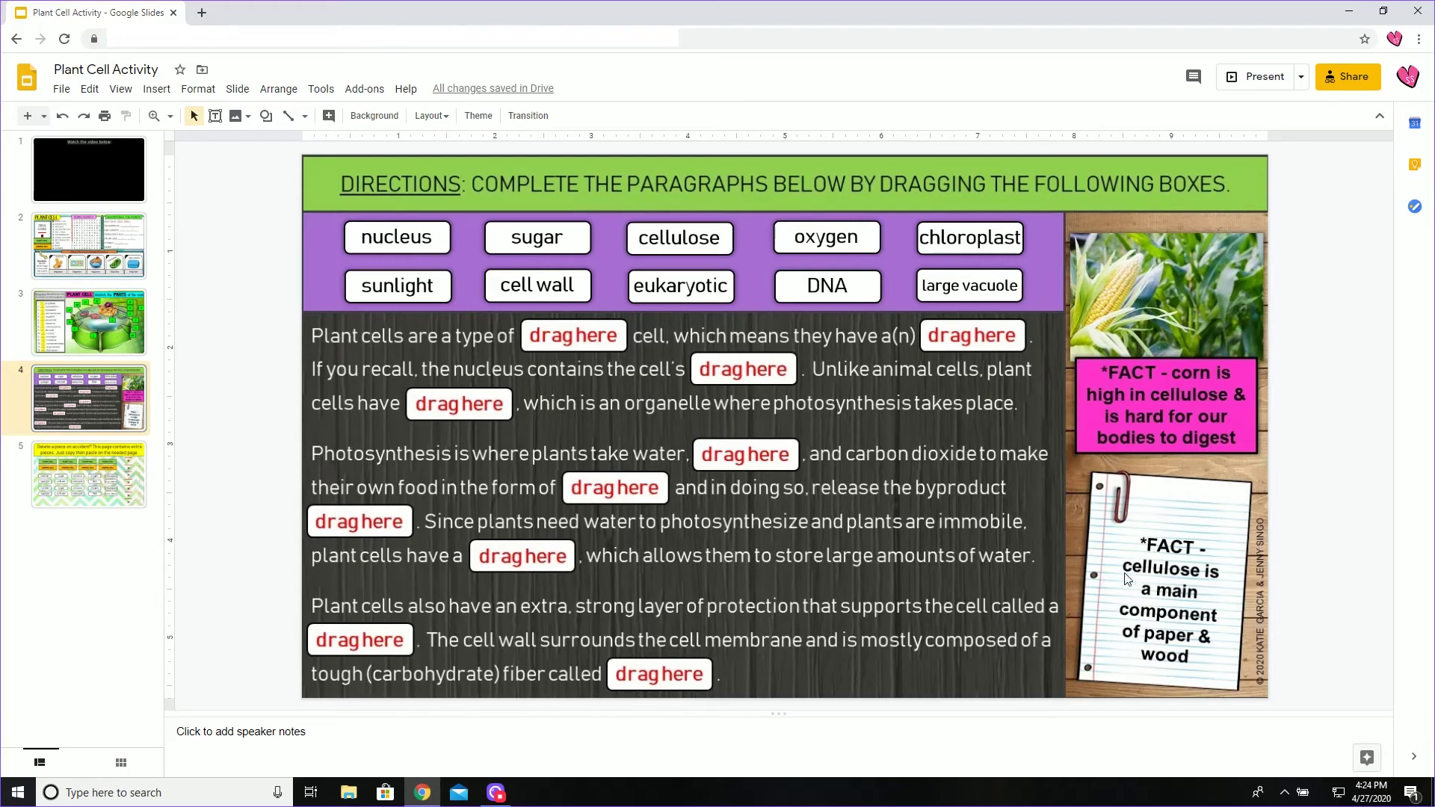
- Delete the sugar word box from the paragraph slide's word bank
left_click(129, 449)
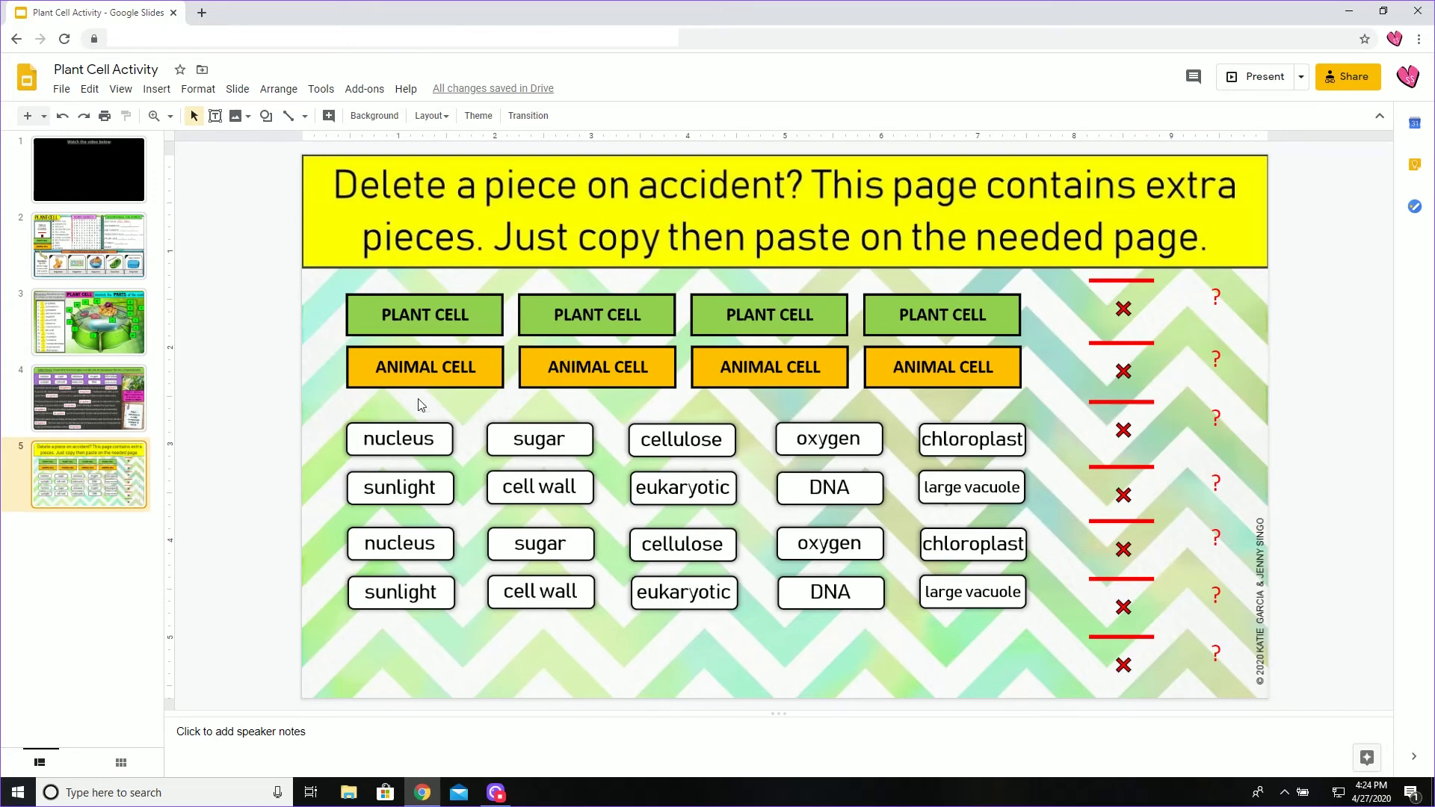
left_click(116, 403)
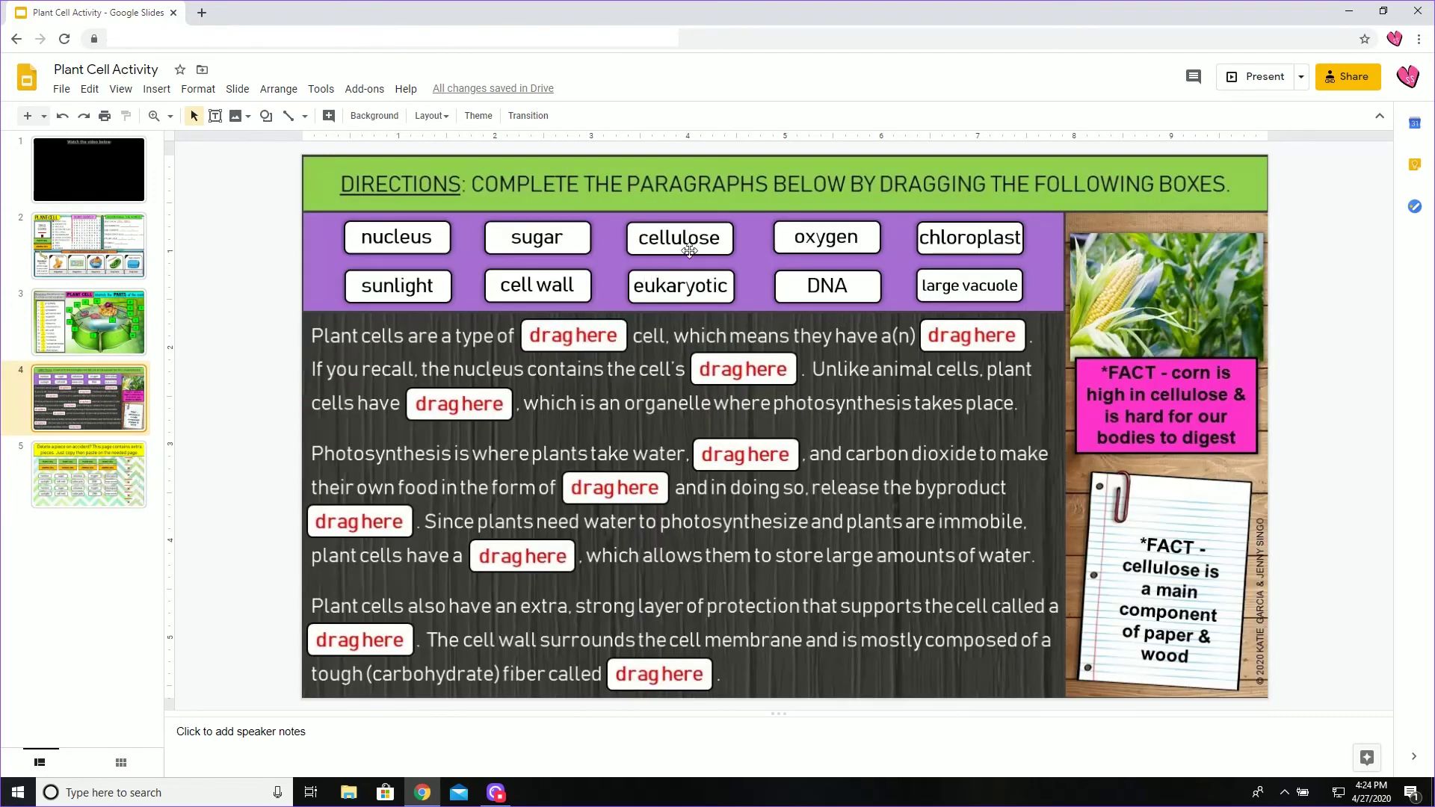
left_click(586, 232)
key("Delete")
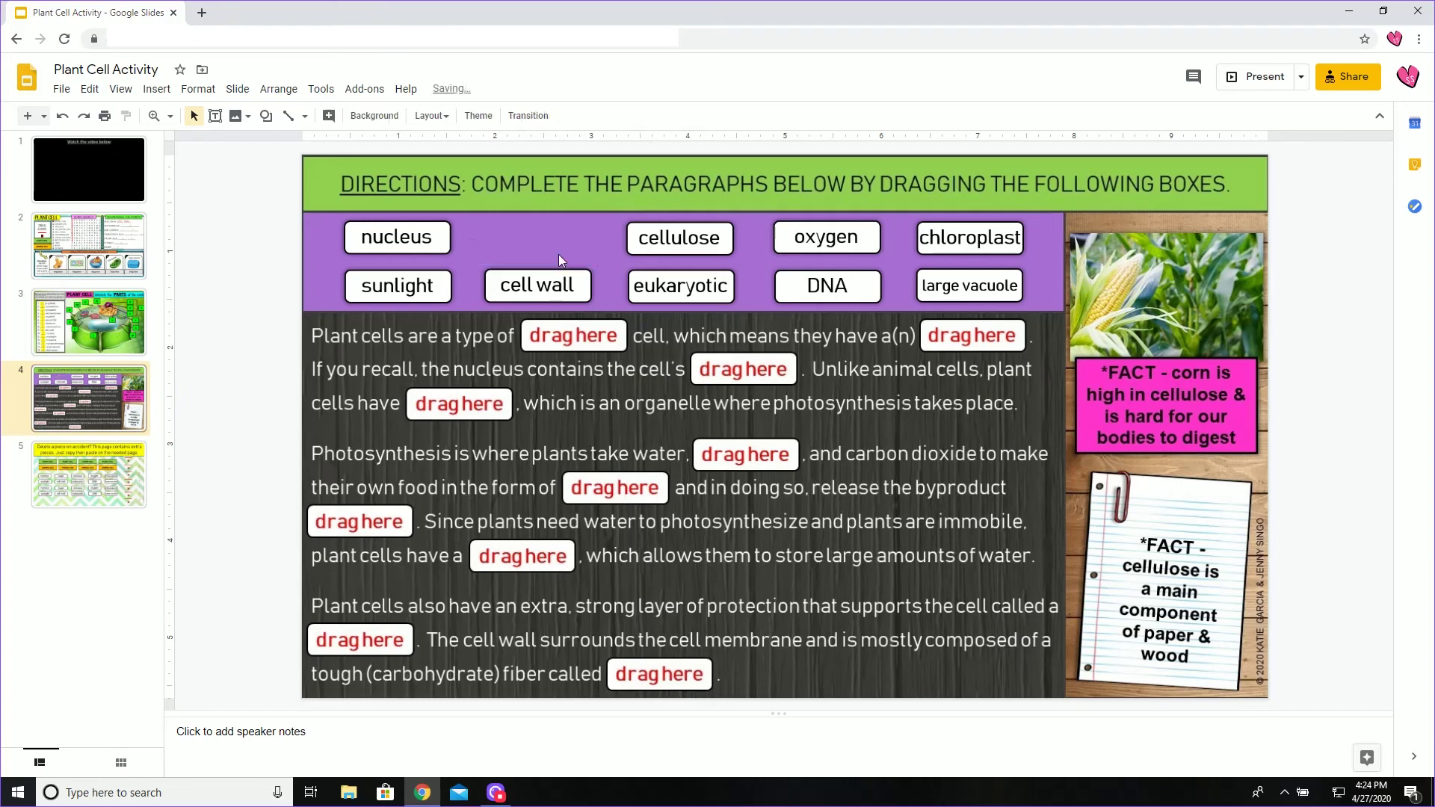
- Copy a spare sugar piece from the extra-pieces slide
left_click(86, 490)
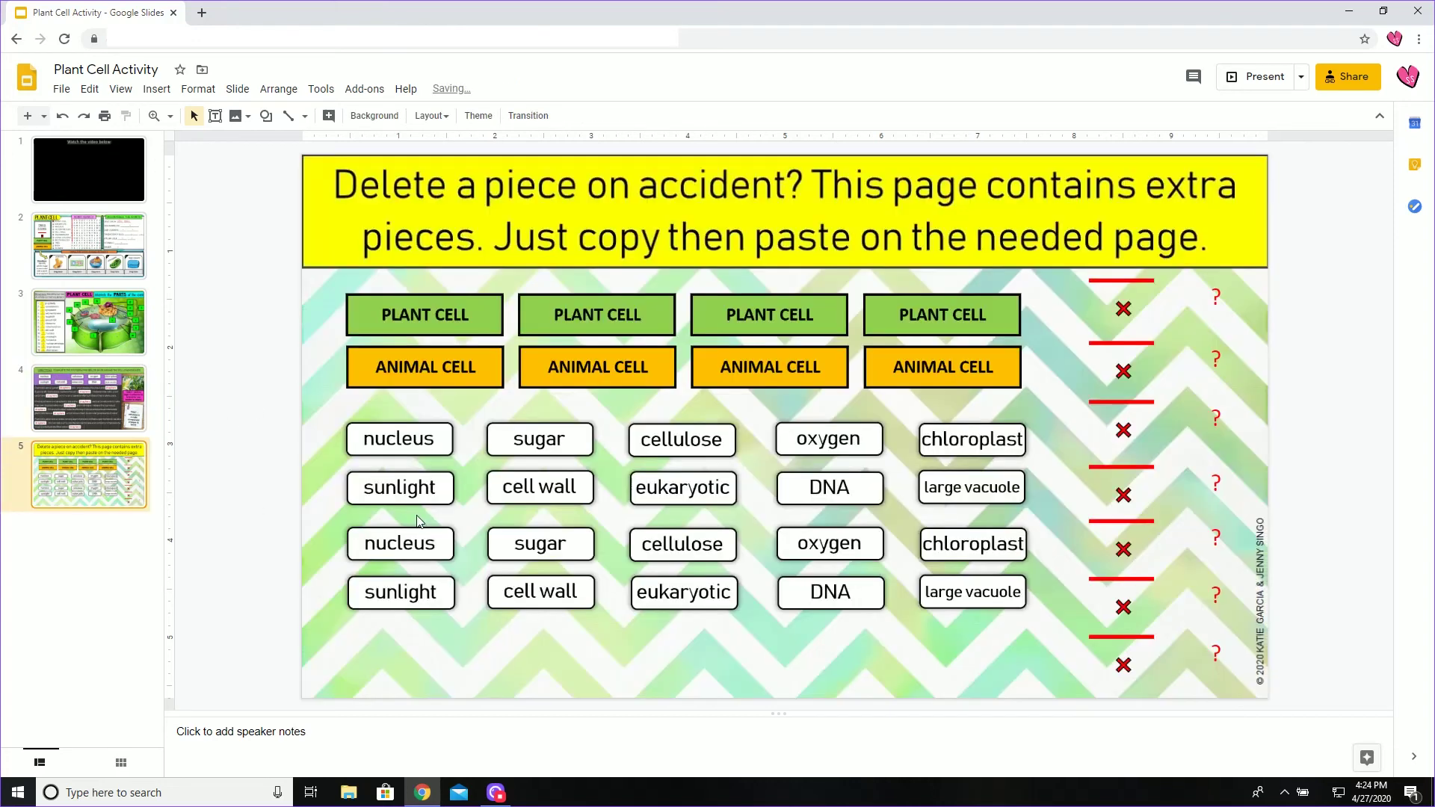
left_click(590, 441)
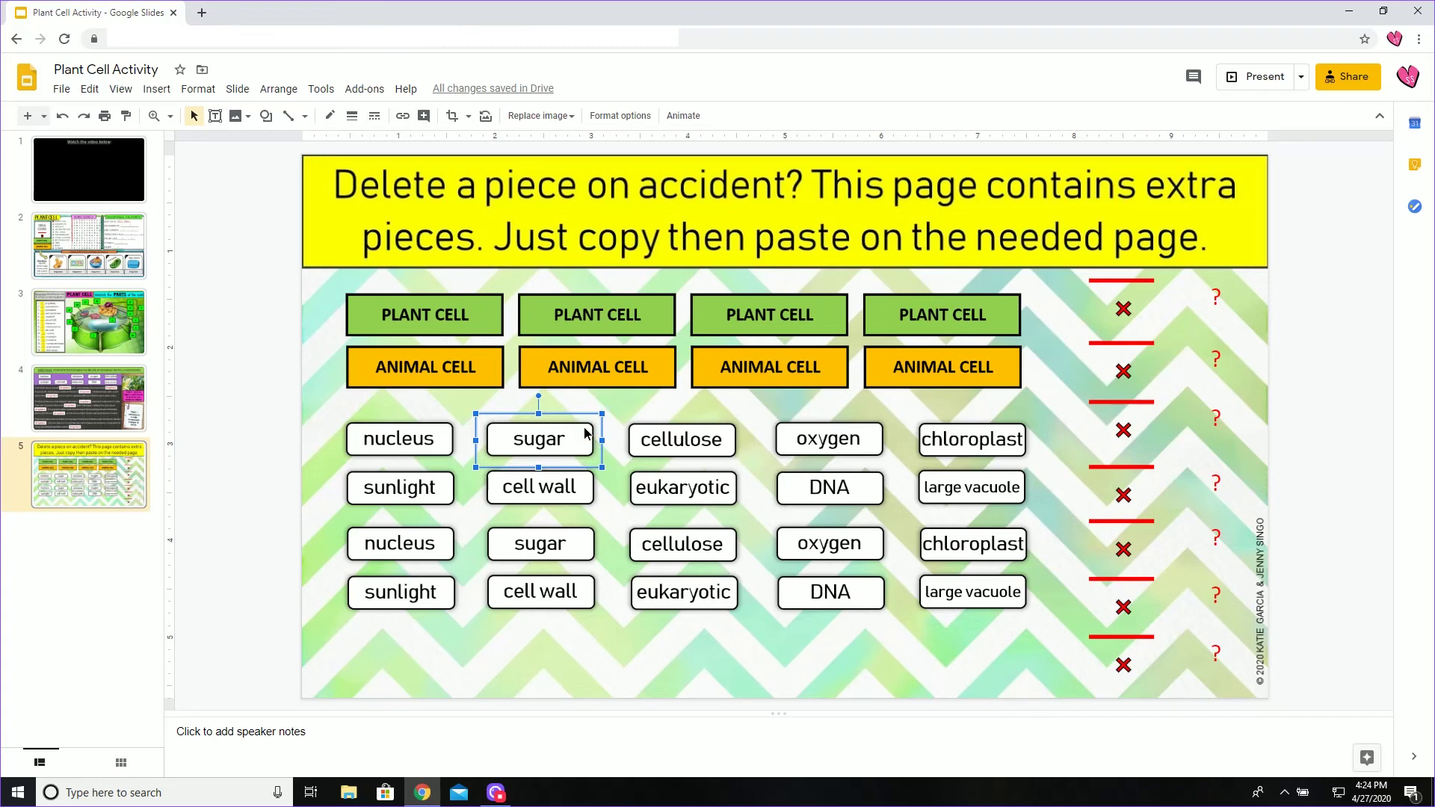
right_click(587, 432)
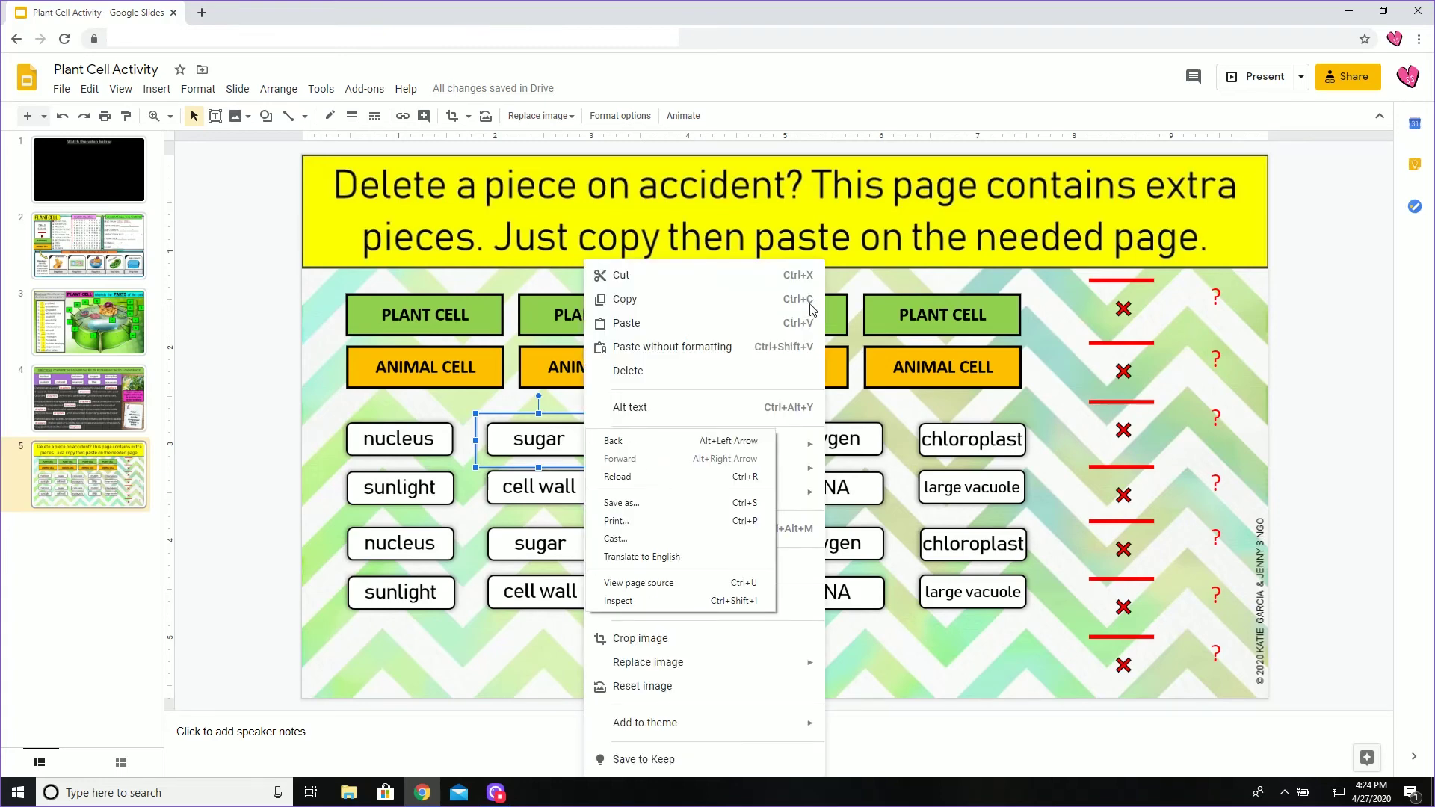
left_click(646, 303)
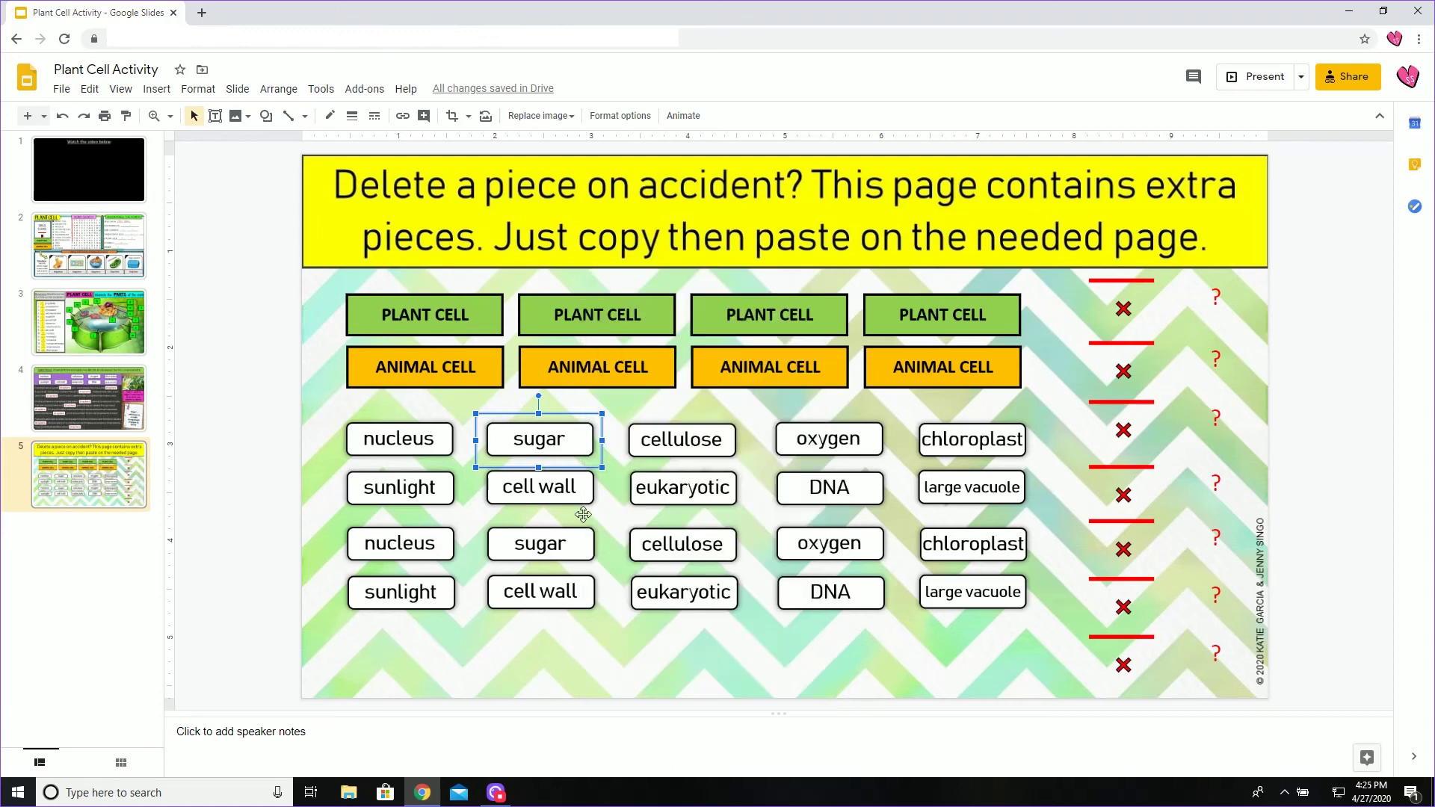
- Paste the sugar piece onto slide 4 and settle it into its word-bank gap
left_click(109, 413)
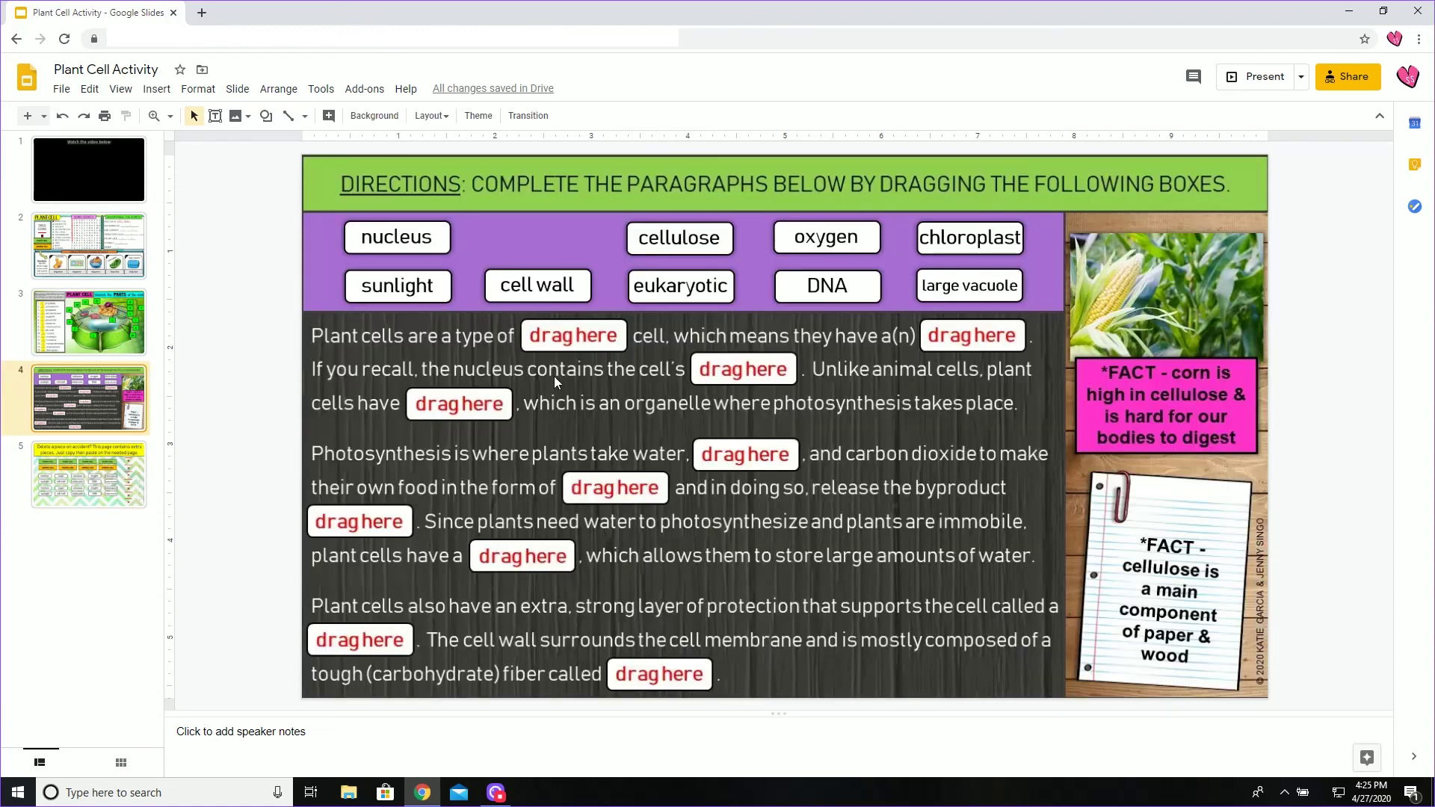
right_click(571, 385)
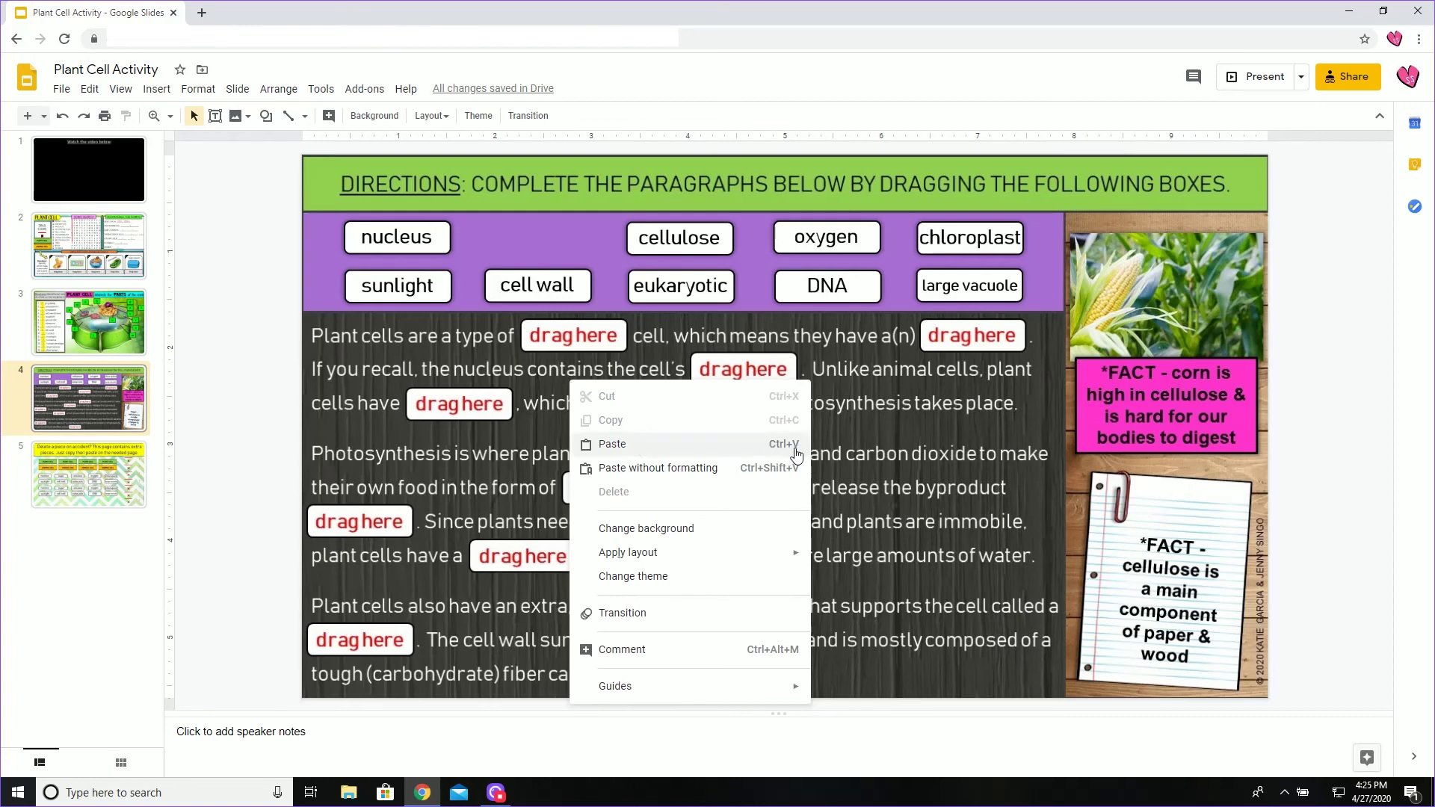
left_click(753, 452)
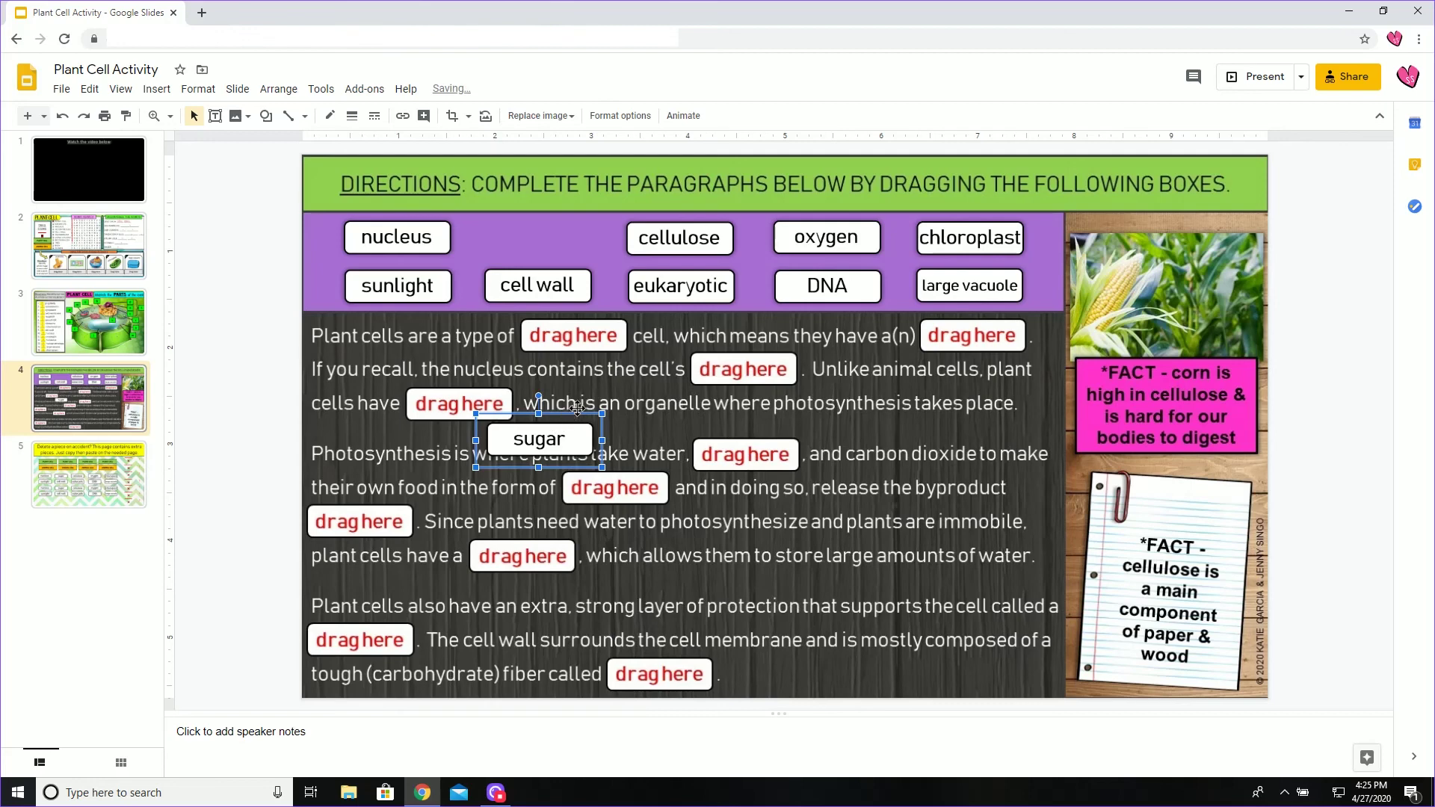
mouse_move(548, 409)
left_mouse_down()
mouse_move(574, 212)
mouse_move(539, 438)
left_mouse_up()
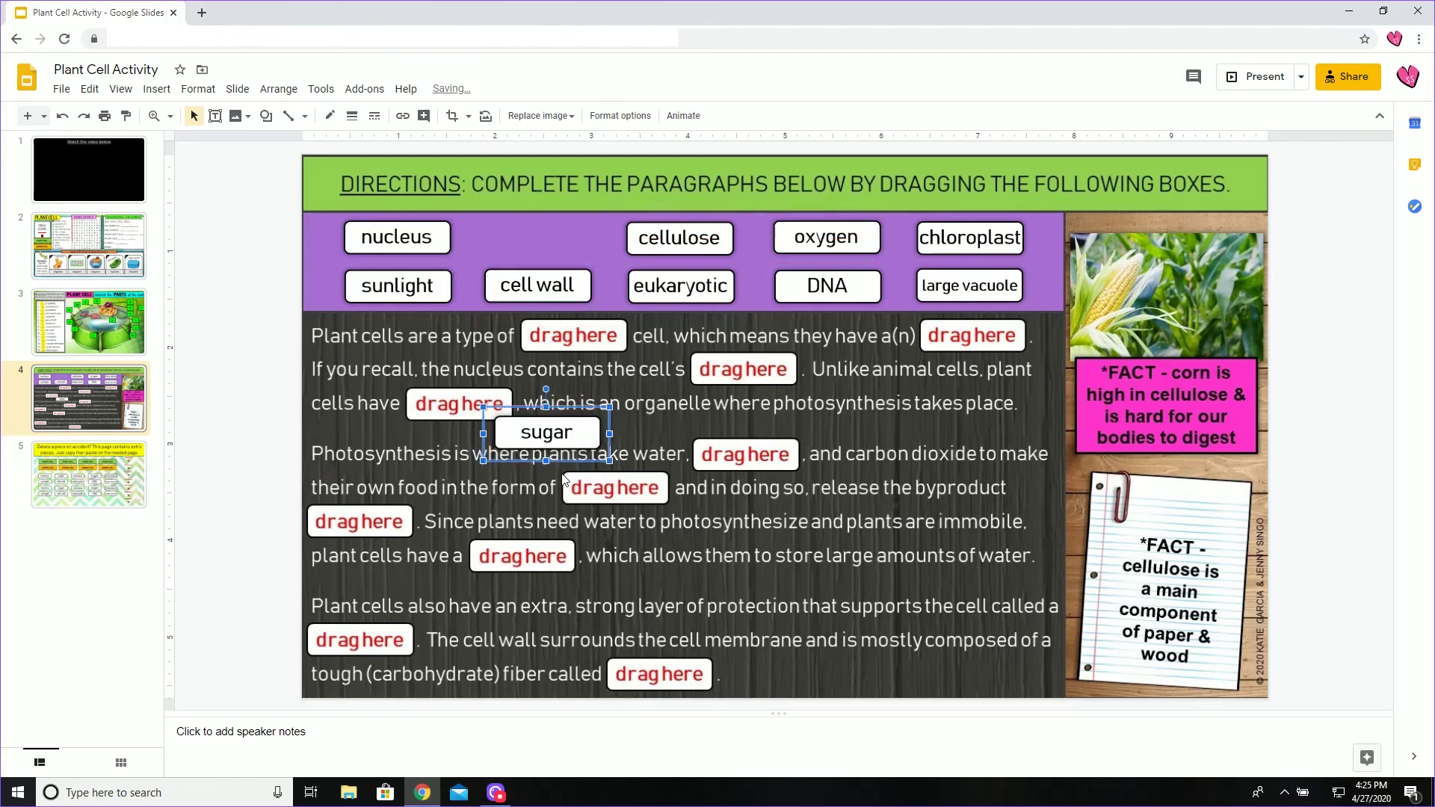
key("ctrl+z")
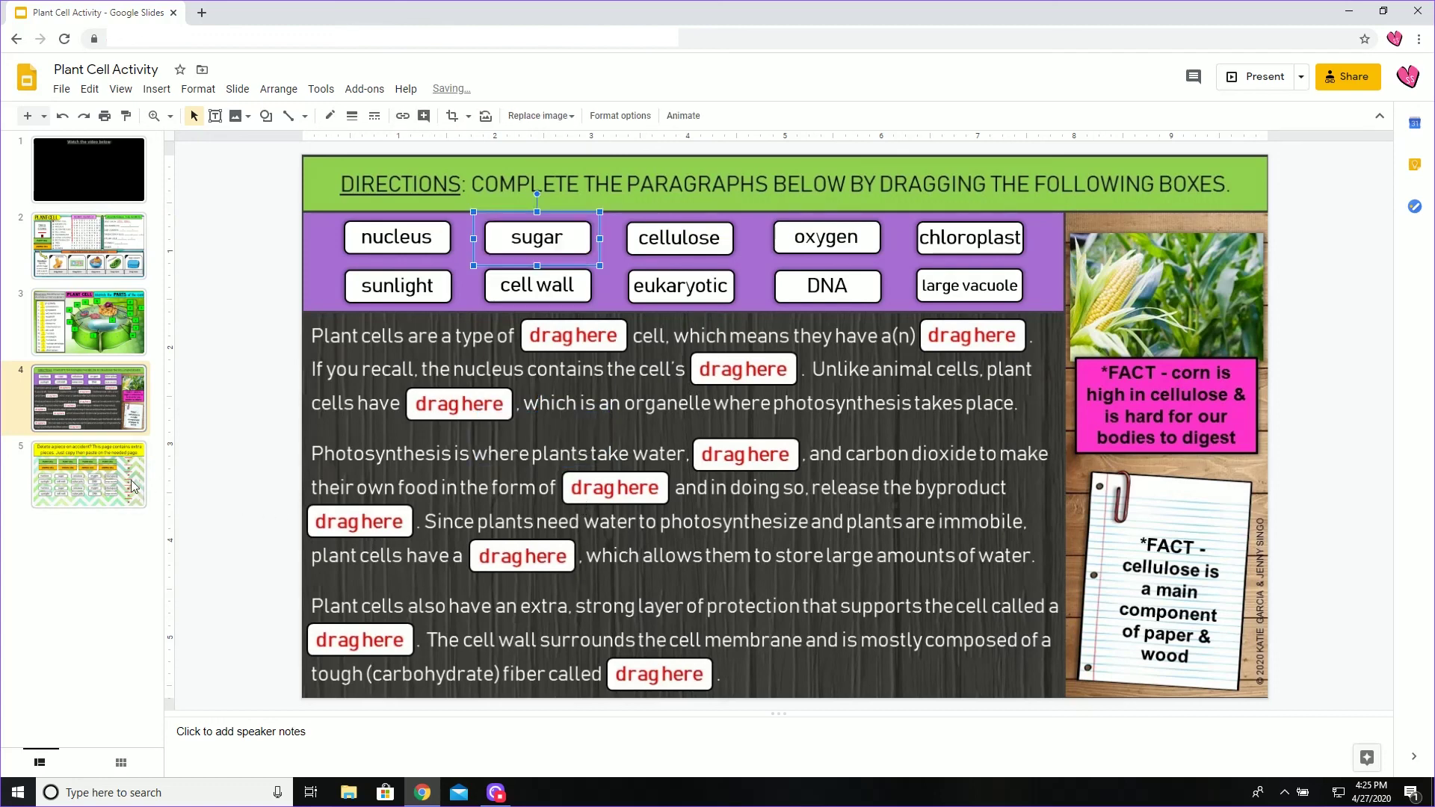
left_click(139, 486)
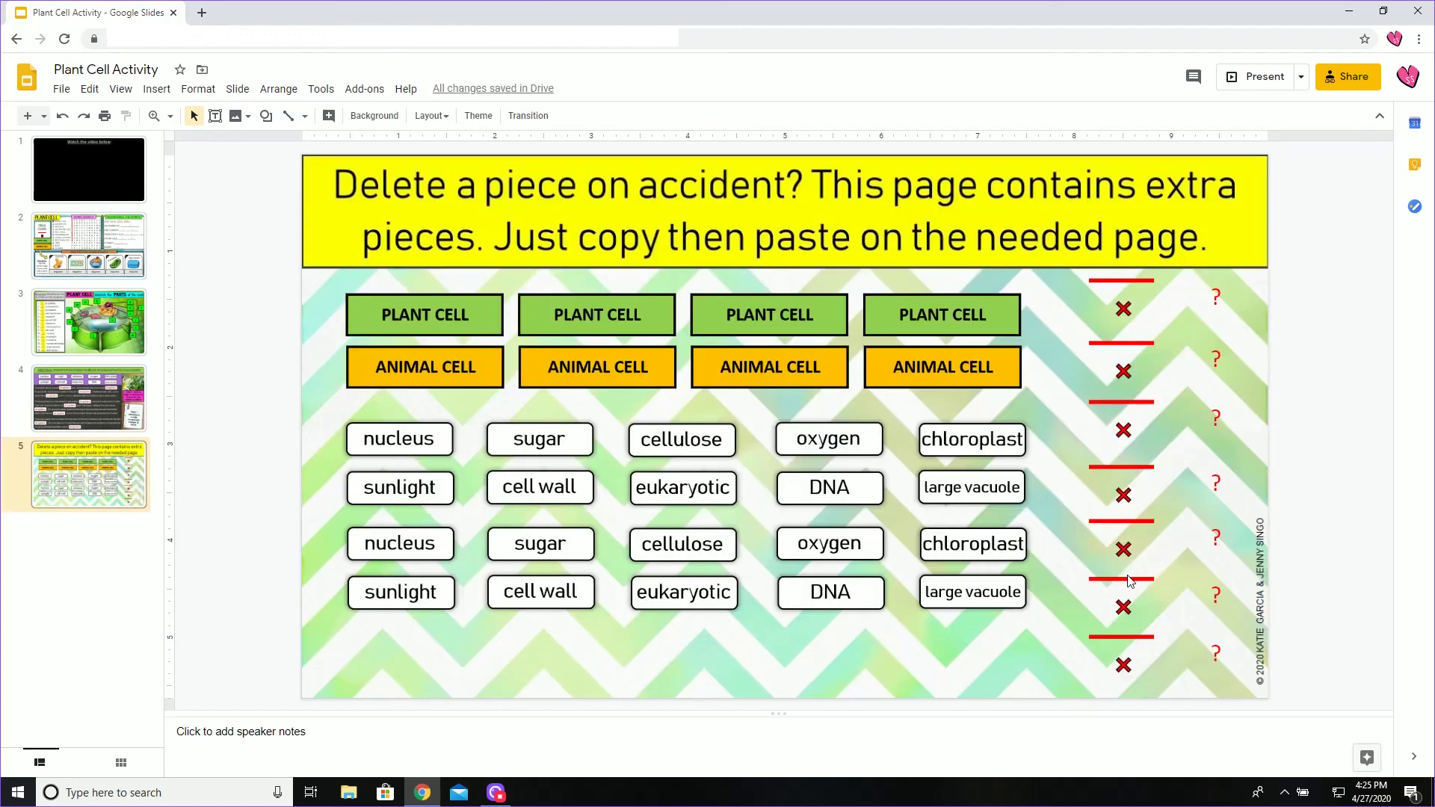